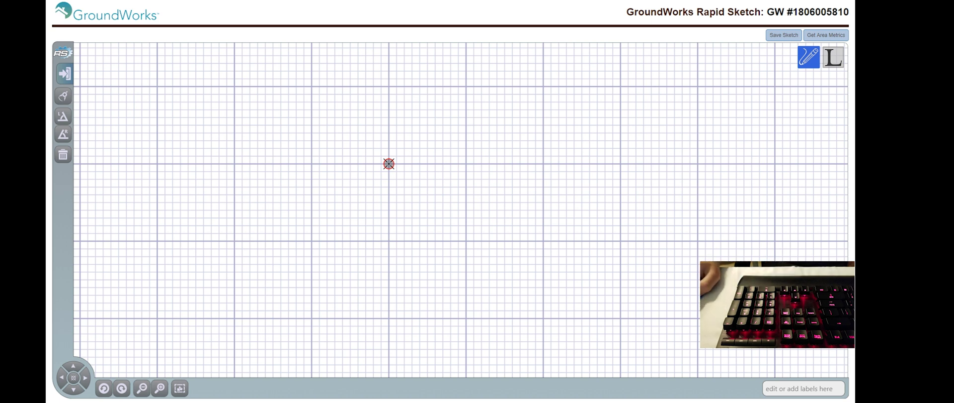
# Step: Place the sketch's start marker near the grid's centre and nudge it left and down
pyautogui.click(412, 171)
pyautogui.click(357, 147)
pyautogui.click(412, 148)
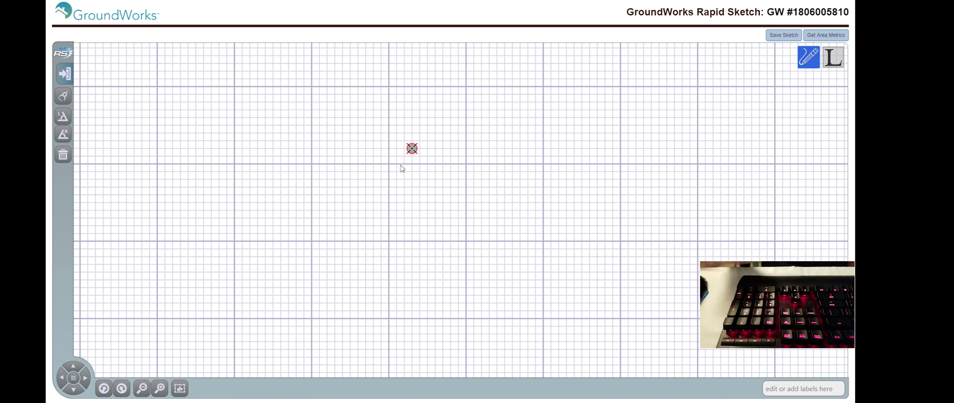
pyautogui.press('Left')
pyautogui.press('Left')
pyautogui.press('Left')
pyautogui.press('Down')
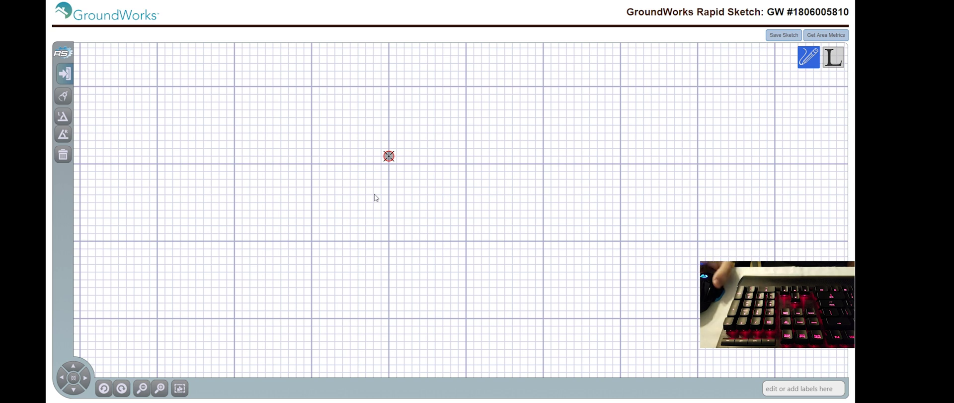
# Step: Snap the start point to a major grid intersection and draw a 40 ft wall to the right
pyautogui.click(391, 168)
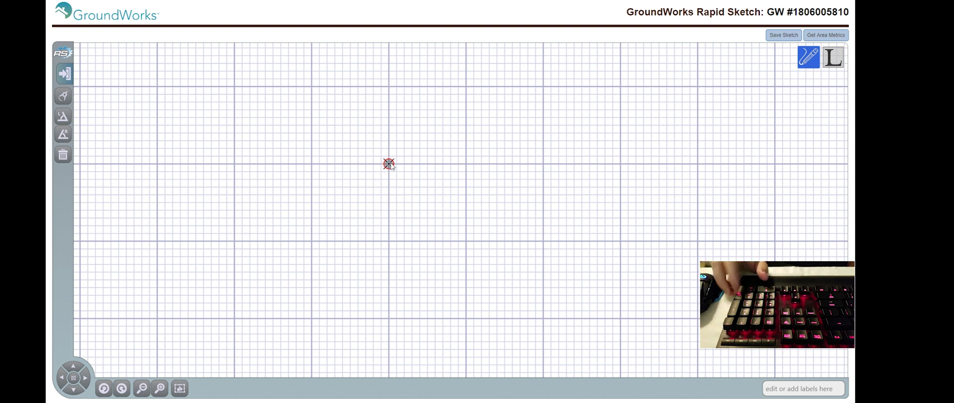
pyautogui.press('Right')
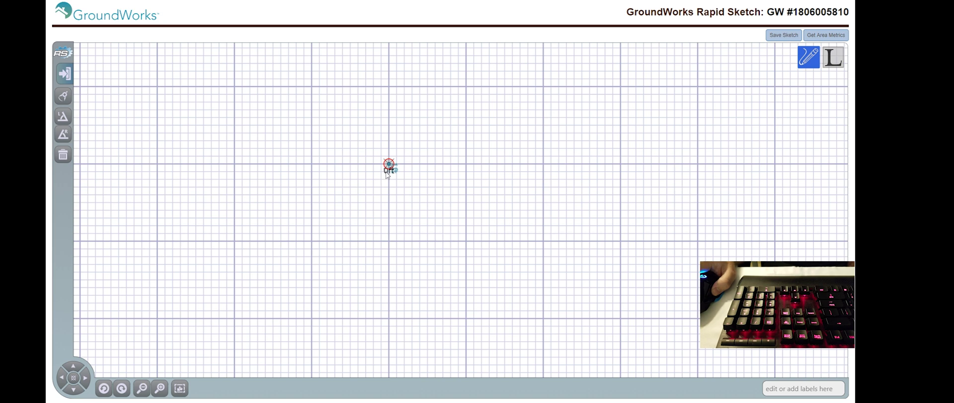
pyautogui.scroll(2, 388, 174)
pyautogui.scroll(-2, 387, 174)
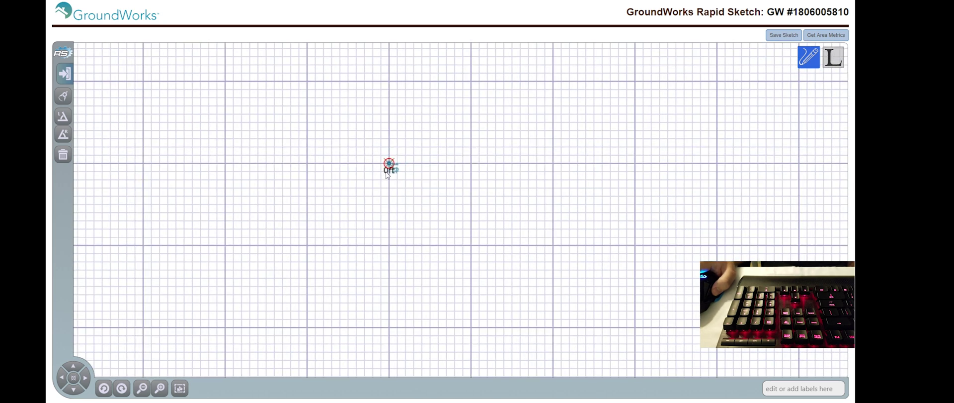
pyautogui.scroll(-1, 387, 172)
pyautogui.scroll(1, 387, 173)
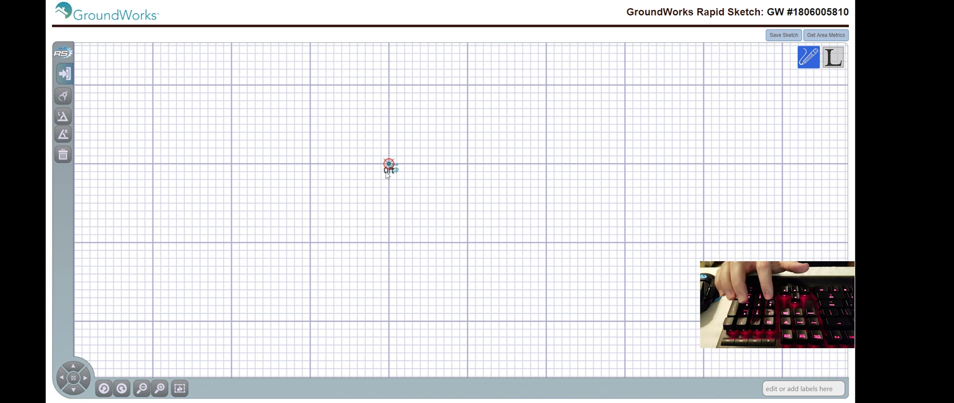
pyautogui.write('40')
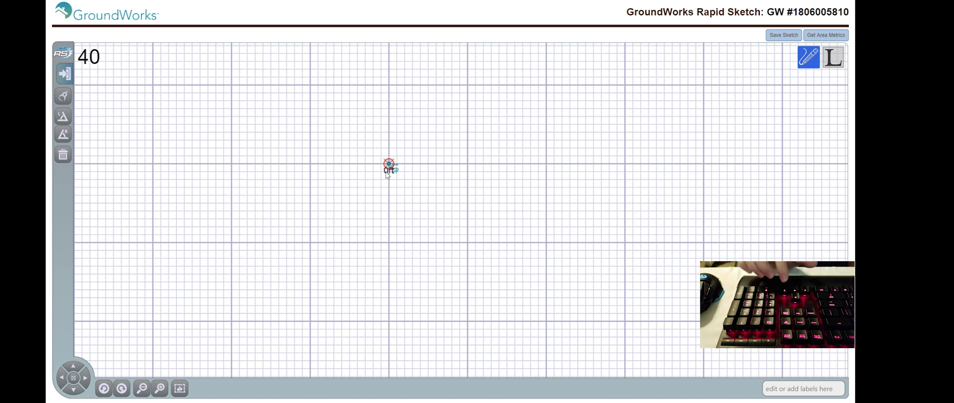
pyautogui.press('Right')
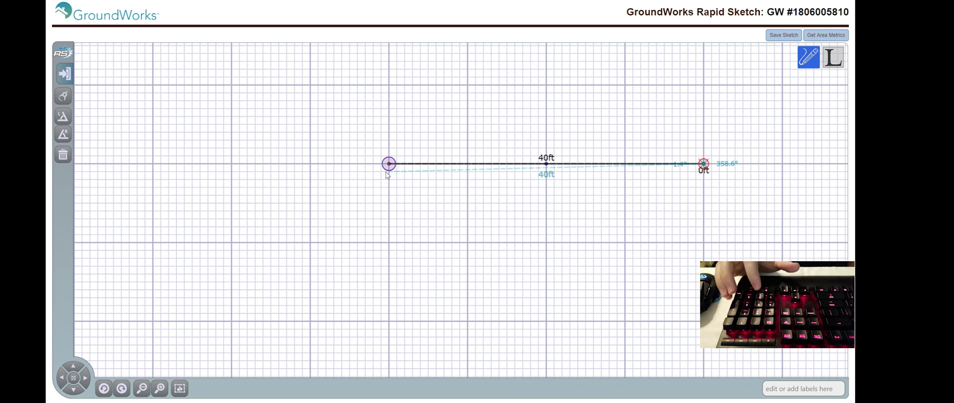
pyautogui.write('24')
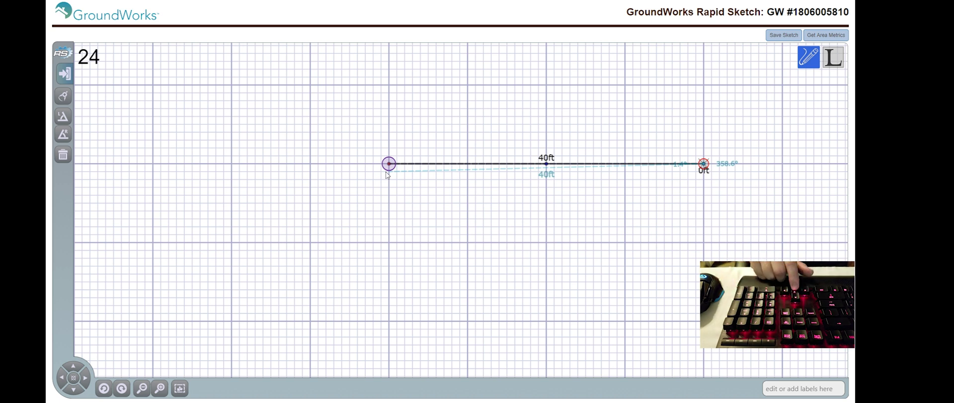
pyautogui.press('Down')
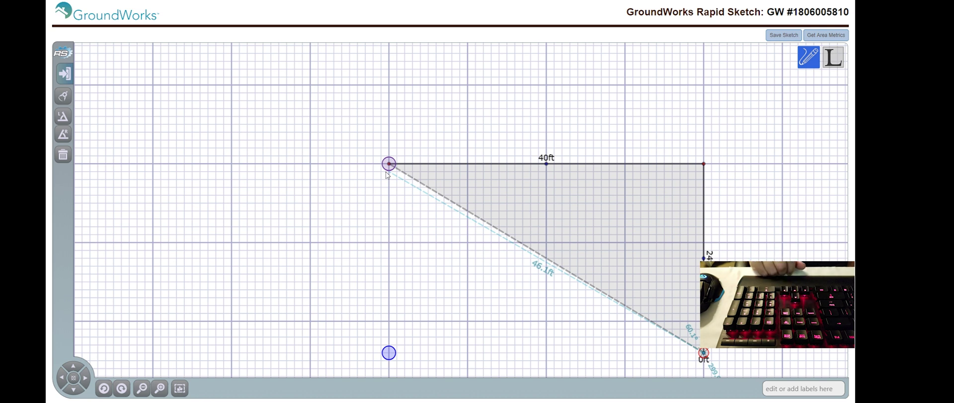
pyautogui.press('BackSpace')
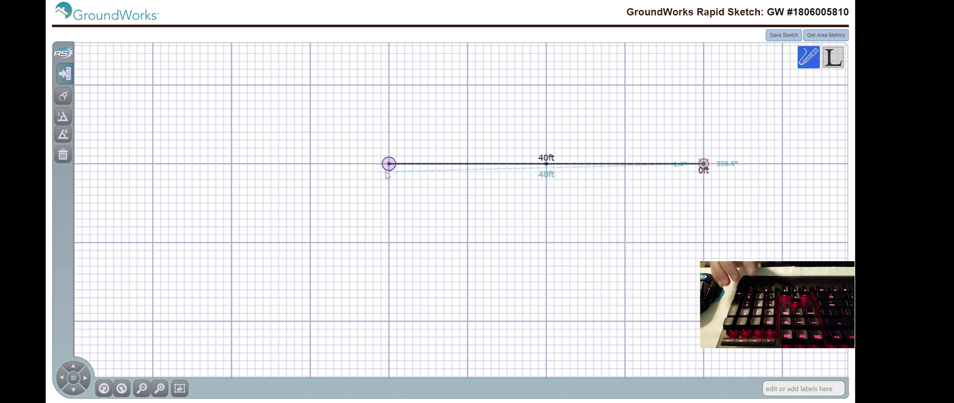
pyautogui.write('24')
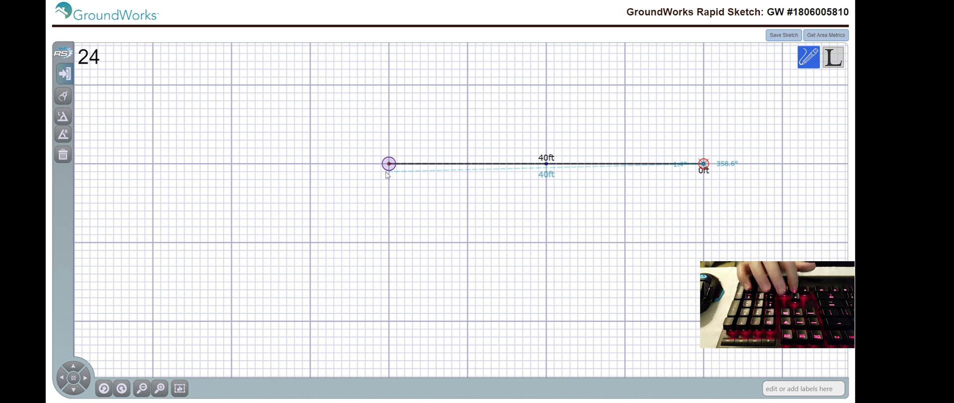
pyautogui.press('Down')
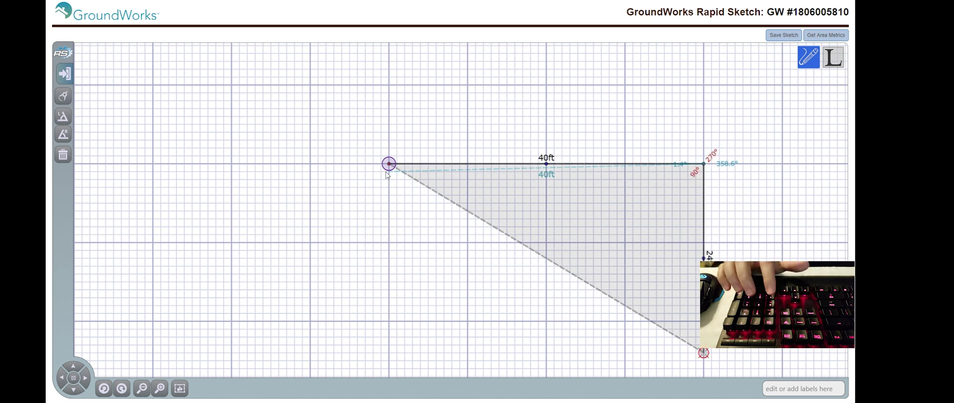
pyautogui.write('40')
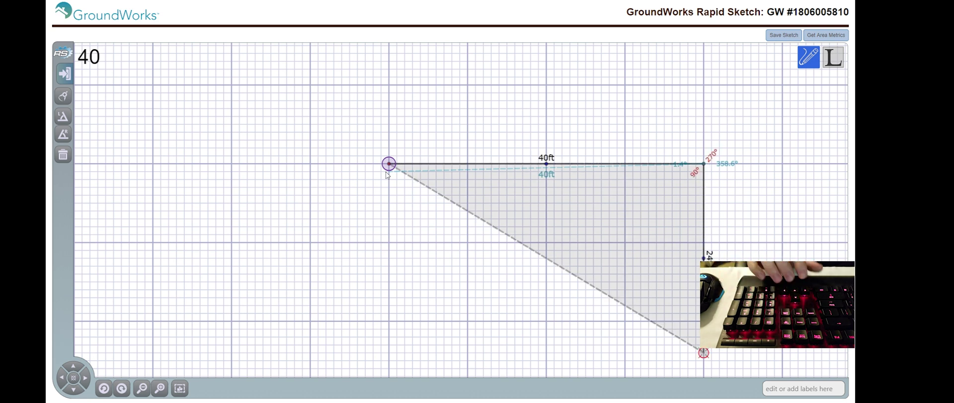
pyautogui.press('Left')
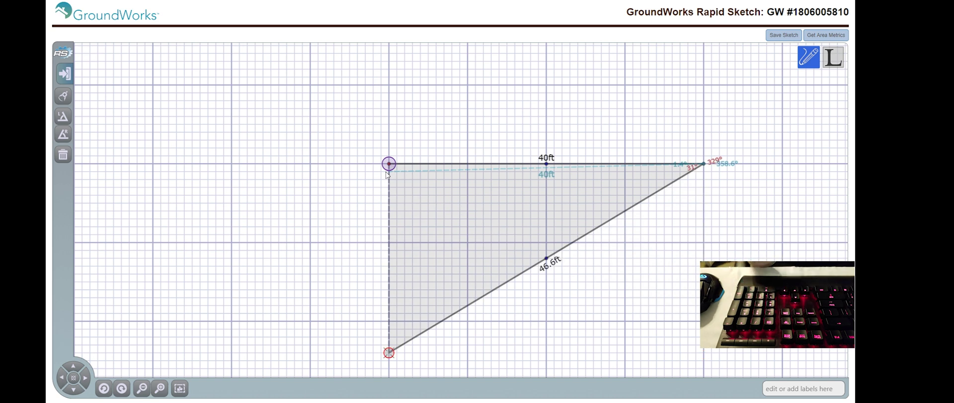
pyautogui.hotkey('ctrl', 'z')
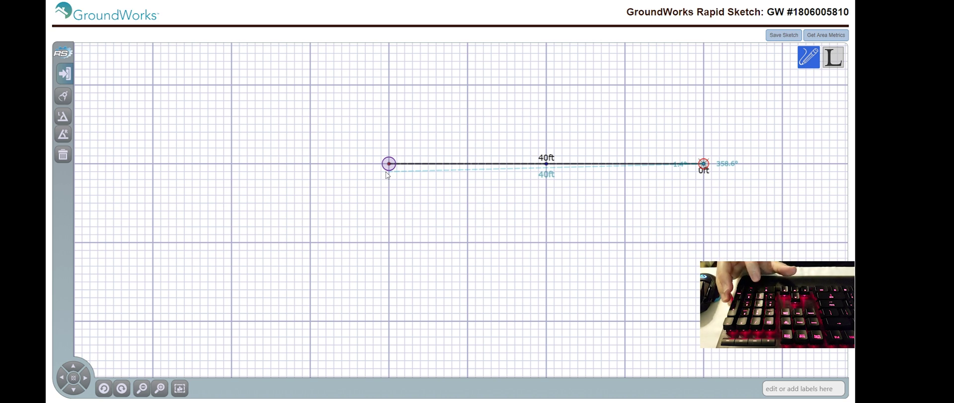
# Step: Draw the 24 ft right wall downward and the 40 ft bottom wall to the left
pyautogui.write('24')
pyautogui.press('Down')
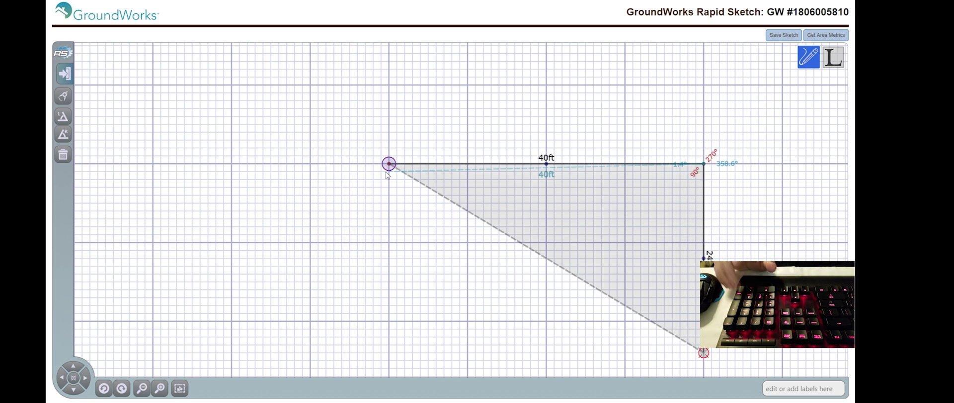
pyautogui.write('4')
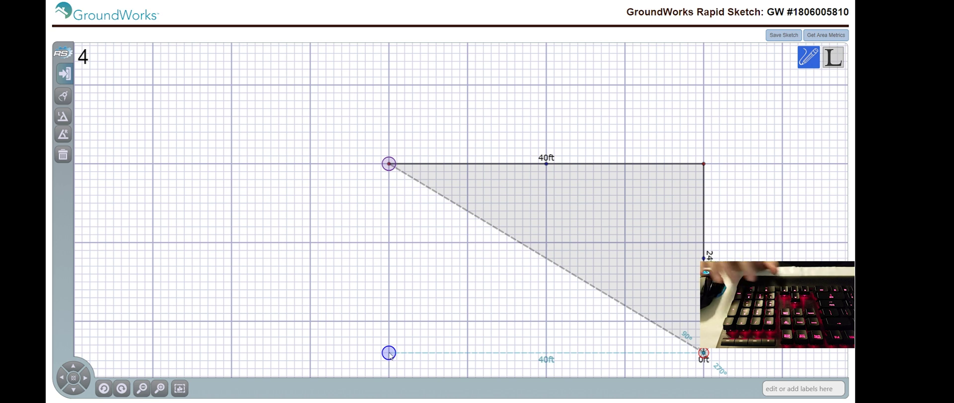
pyautogui.write('0')
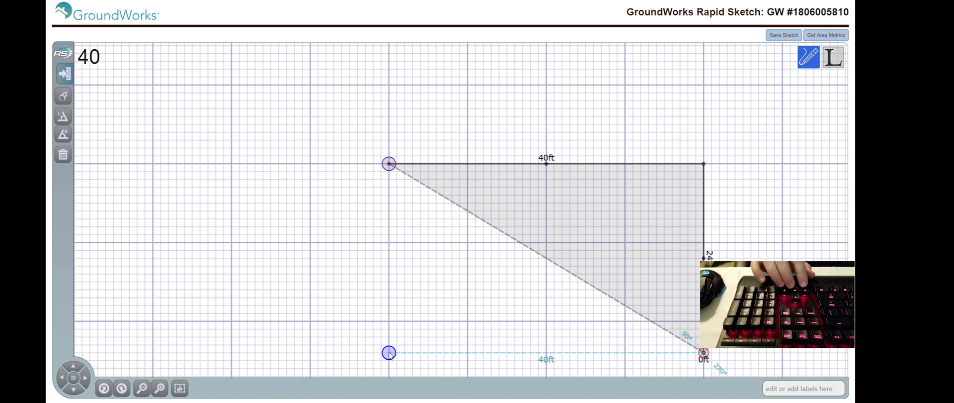
pyautogui.press('Return')
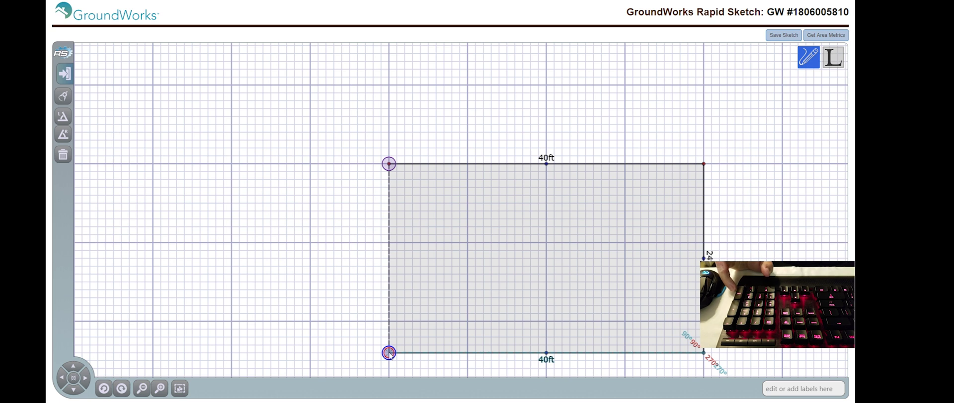
# Step: Close the rectangle with a 24 ft left wall from the bottom-left corner
pyautogui.press('Escape')
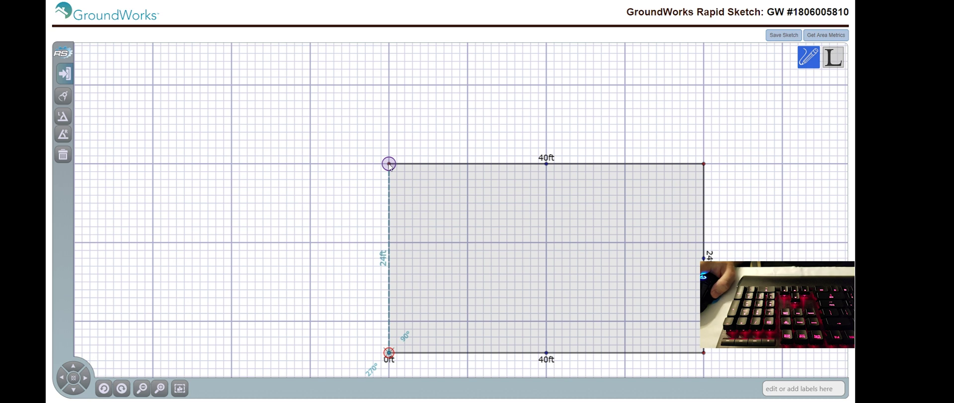
pyautogui.press('Up')
pyautogui.press('Up')
pyautogui.press('Up')
pyautogui.press('Up')
pyautogui.press('Up')
pyautogui.press('Up')
pyautogui.press('Down')
pyautogui.press('Down')
pyautogui.press('Down')
pyautogui.press('Down')
pyautogui.press('Down')
pyautogui.press('Down')
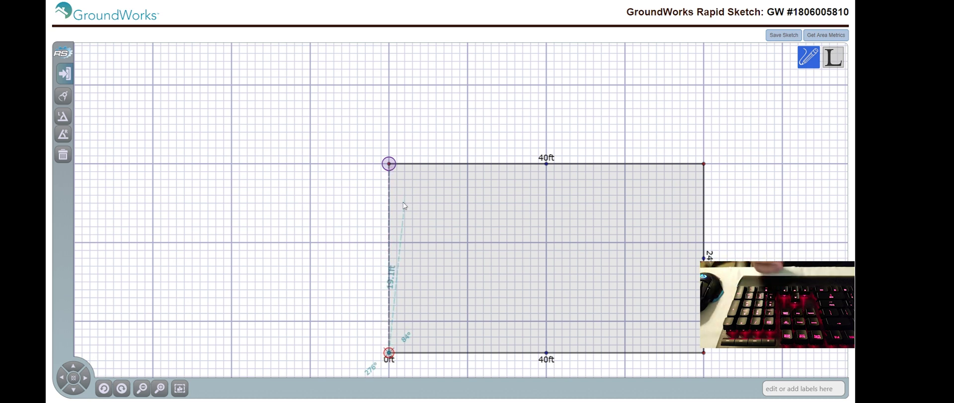
pyautogui.write('24')
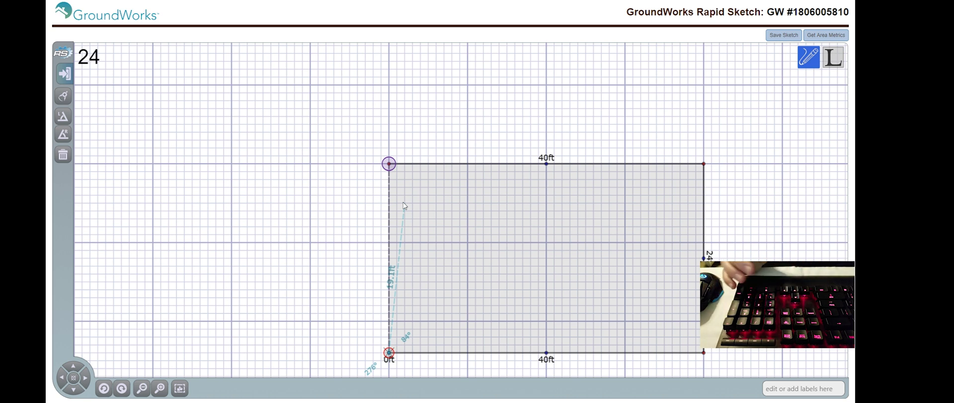
pyautogui.press('Return')
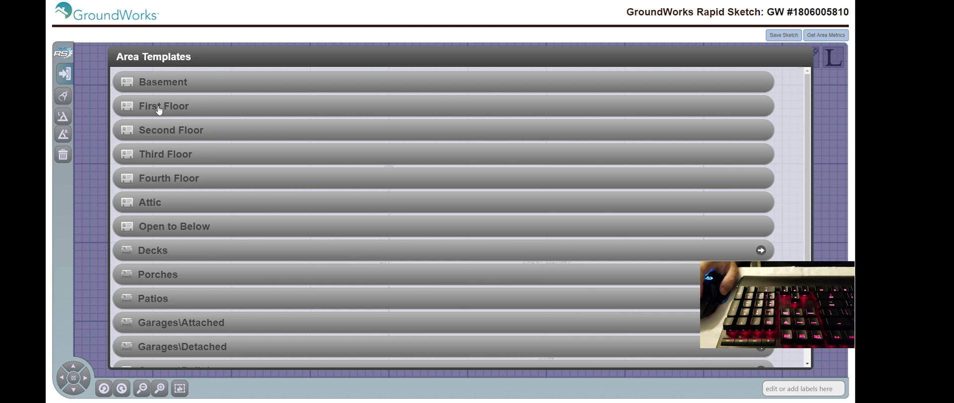
# Step: Pan the sketch so the labelled First Floor rectangle sits up and to the left
pyautogui.moveTo(494, 245); pyautogui.dragTo(395, 202)
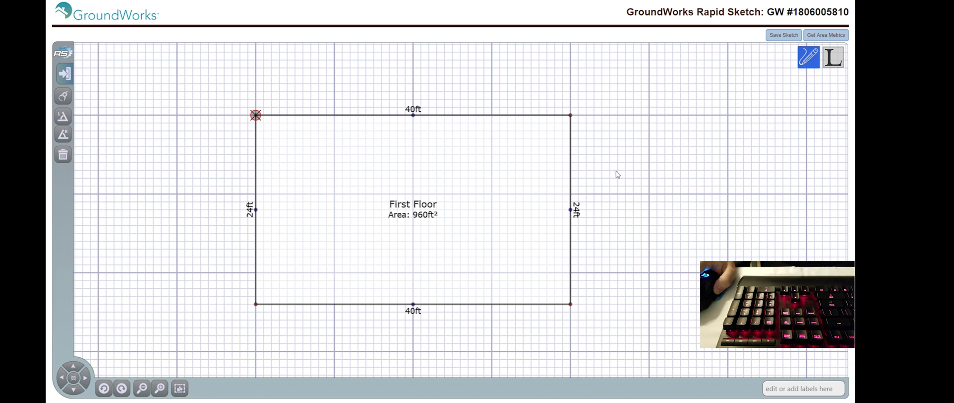
# Step: Draw a closed 20 by 20 ft square to the right of the First Floor
pyautogui.click(586, 147)
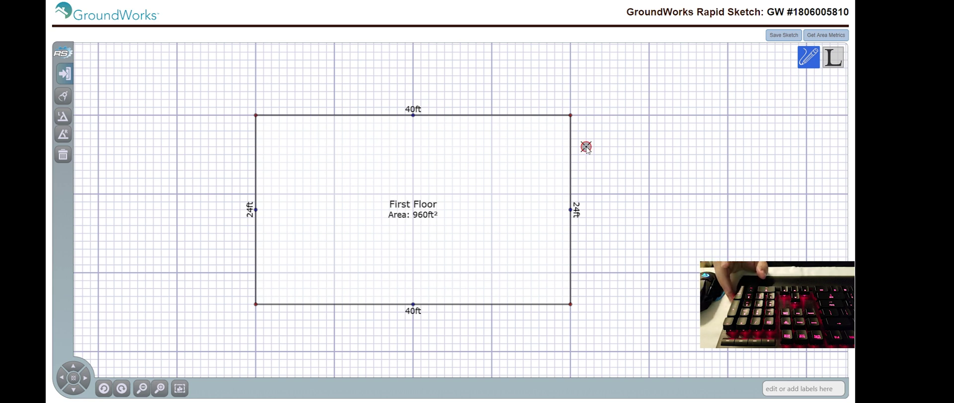
pyautogui.press('0')
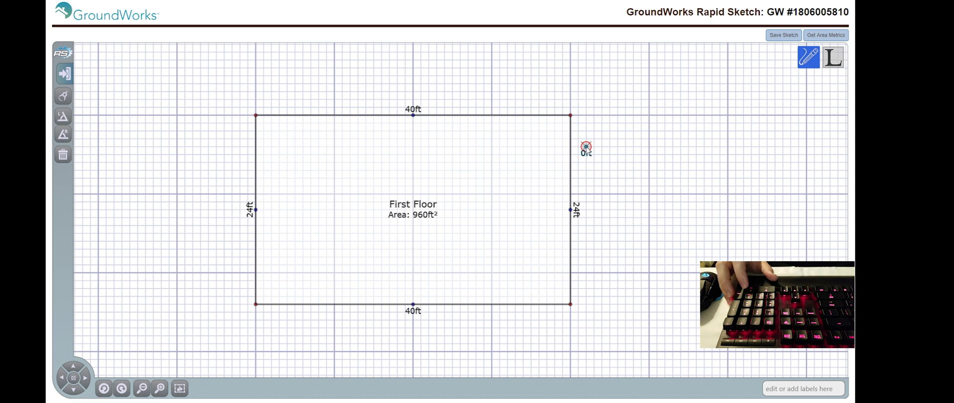
pyautogui.write('20')
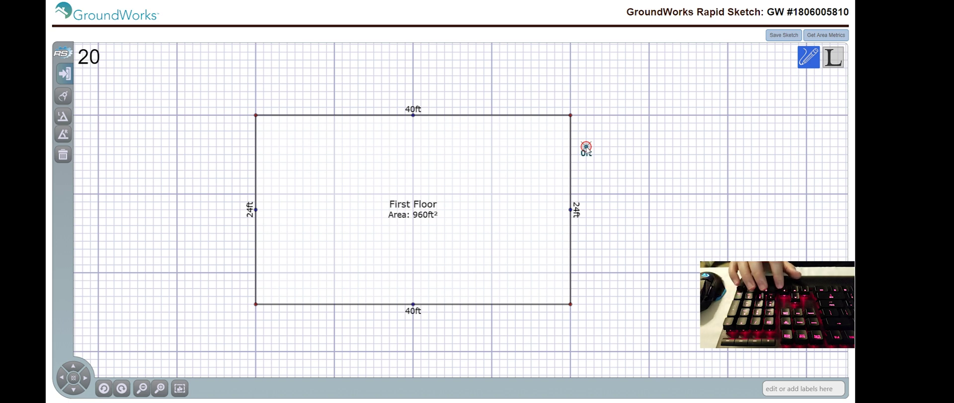
pyautogui.press('Right')
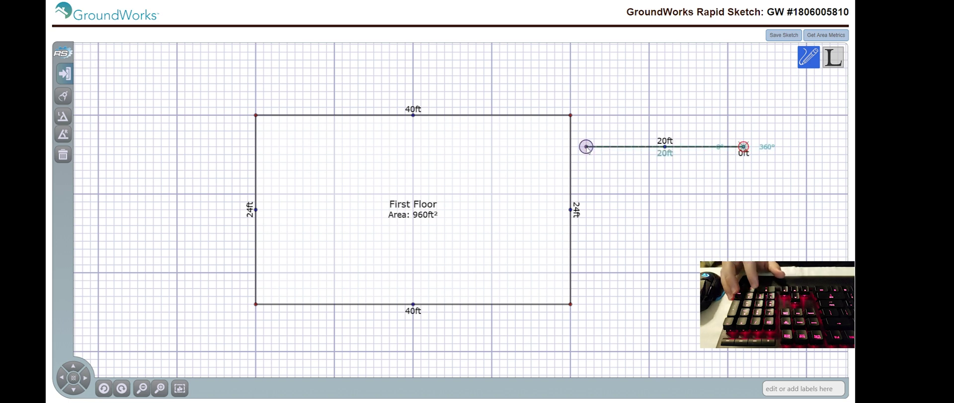
pyautogui.write('20')
pyautogui.press('Down')
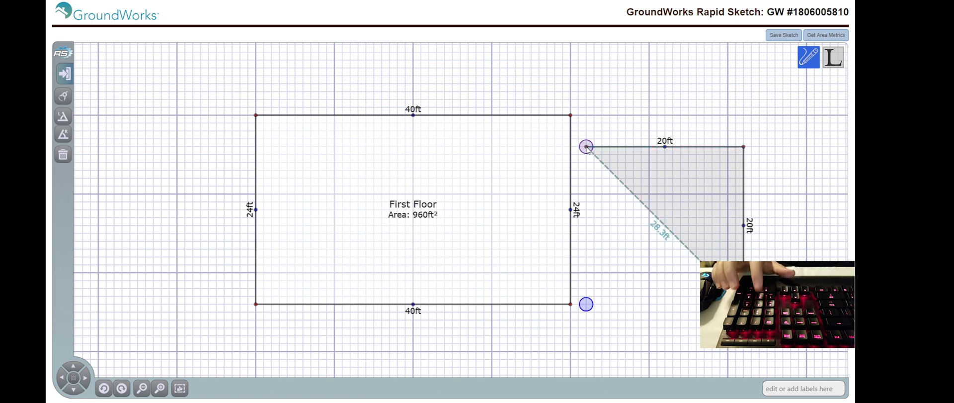
pyautogui.write('20')
pyautogui.press('Left')
pyautogui.write('20')
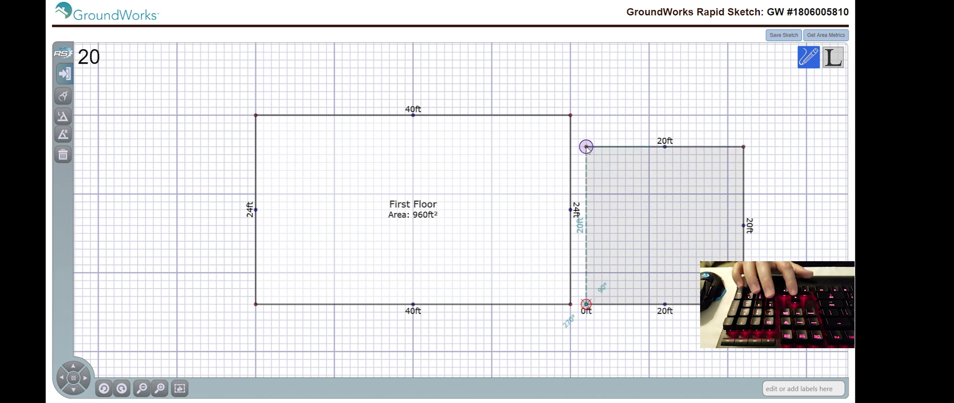
pyautogui.press('Up')
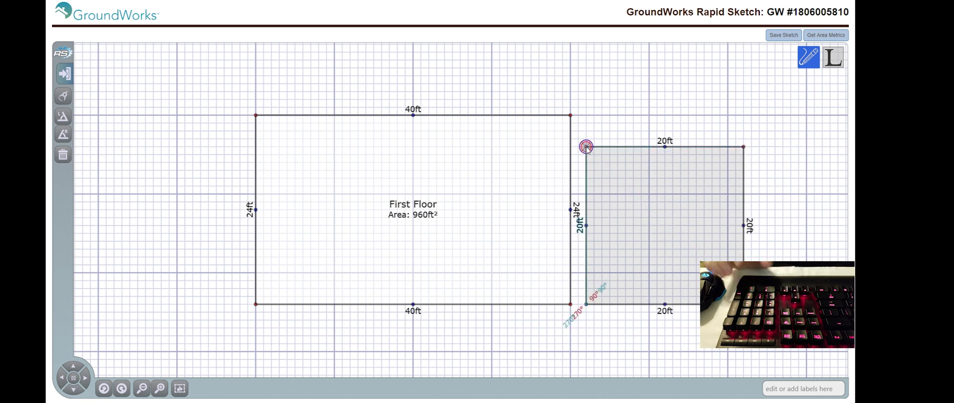
# Step: Label the square as a 2 Car Attached garage from the Garages\Attached templates
pyautogui.scroll(-3, 305, 291)
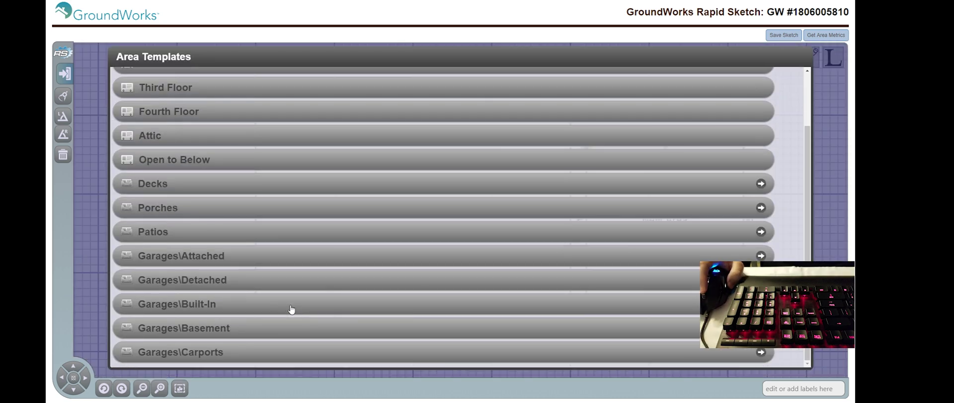
pyautogui.click(258, 260)
pyautogui.click(271, 106)
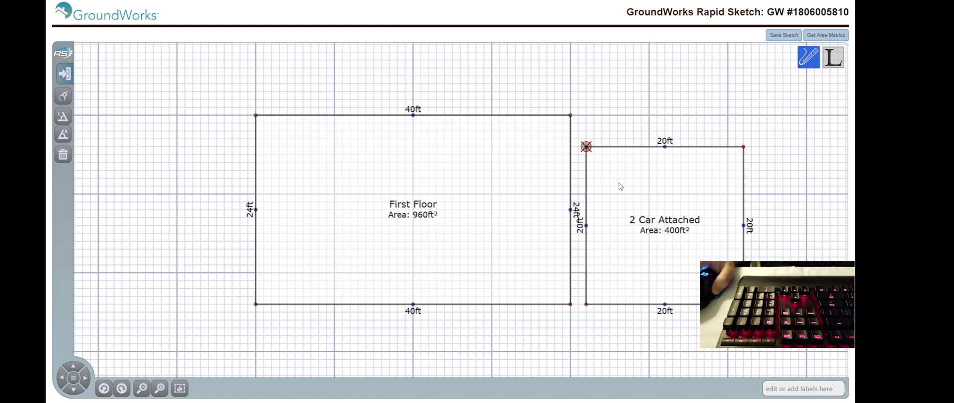
# Step: Nudge the garage up and left toward the First Floor's top, then reselect it
pyautogui.click(640, 184)
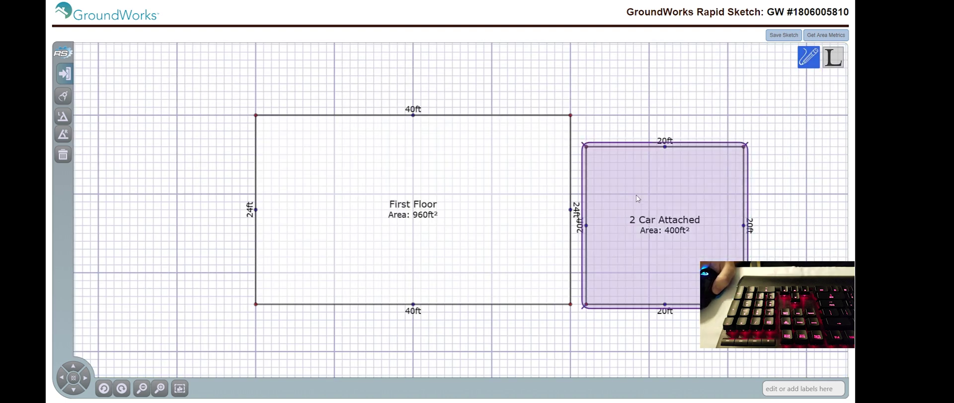
pyautogui.click(512, 175)
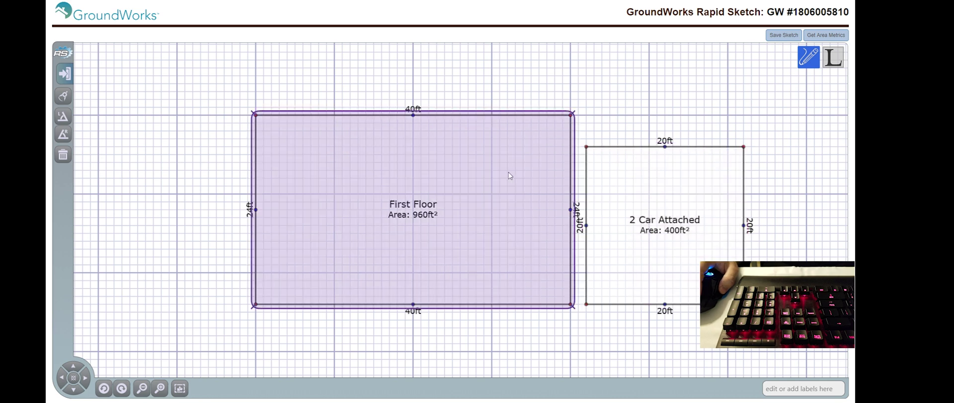
pyautogui.click(630, 192)
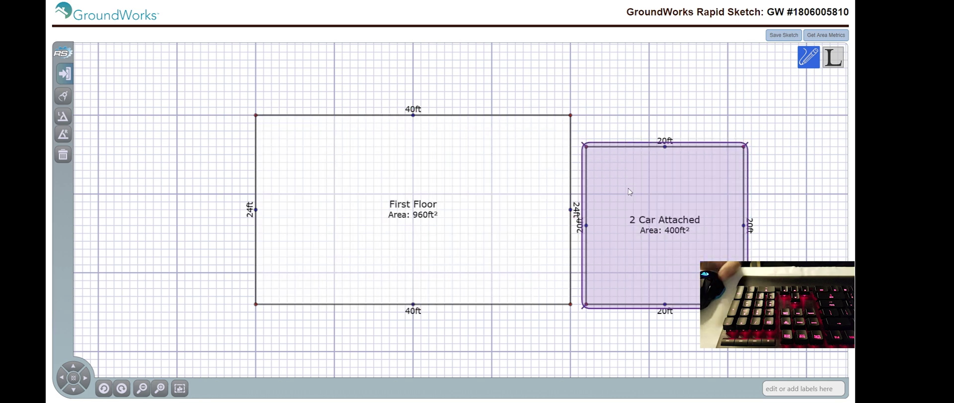
pyautogui.press('Left')
pyautogui.press('Up')
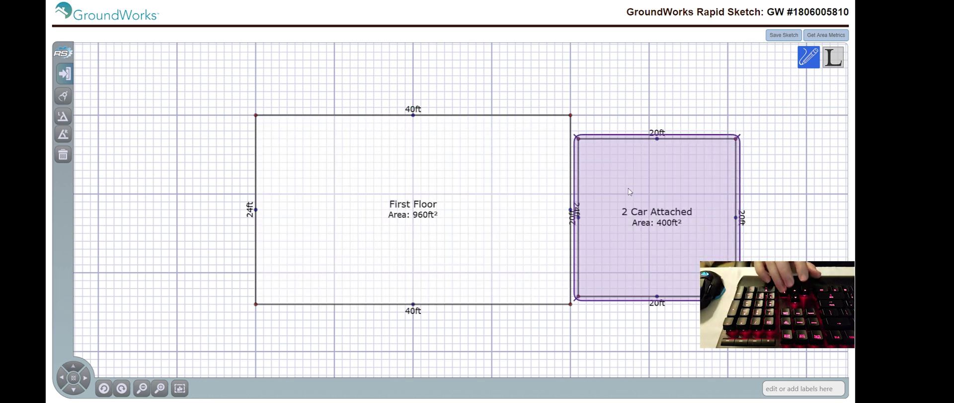
pyautogui.press('Right')
pyautogui.press('Up')
pyautogui.press('Up')
pyautogui.press('Up')
pyautogui.press('Left')
pyautogui.press('Left')
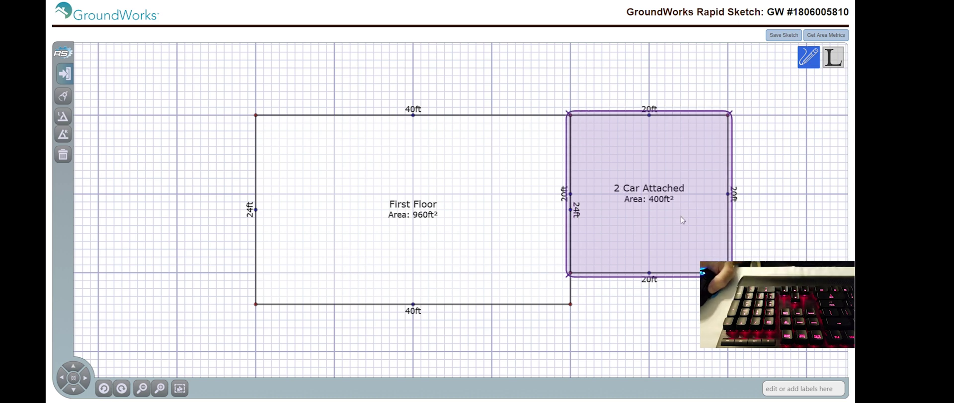
pyautogui.click(767, 225)
pyautogui.click(649, 194)
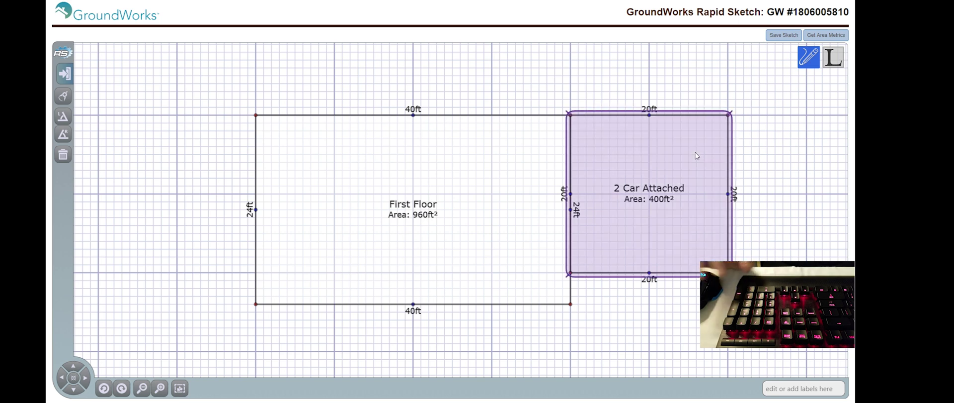
# Step: Delete the old garage and place a start node on the First Floor's right wall
pyautogui.press('Delete')
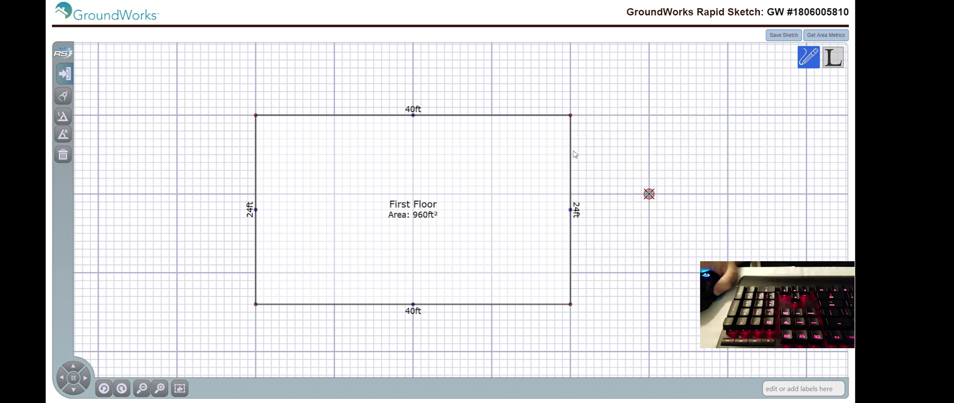
pyautogui.scroll(2, 569, 151)
pyautogui.click(571, 154)
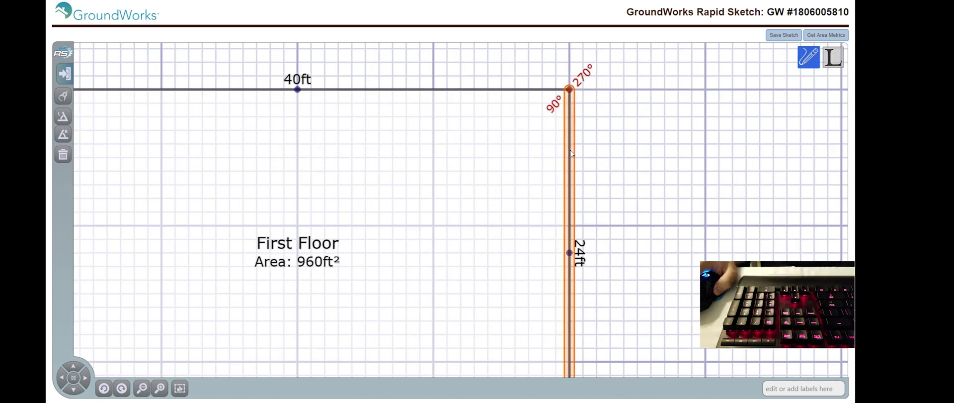
pyautogui.click(570, 153)
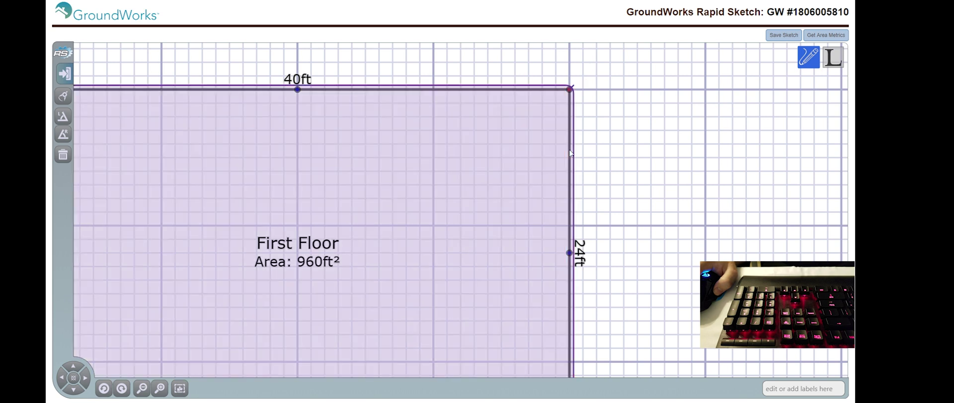
pyautogui.click(571, 153)
pyautogui.click(570, 158)
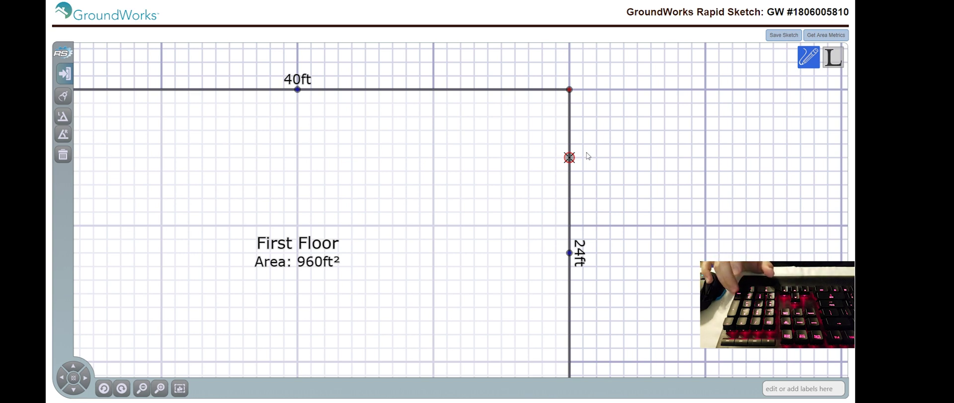
# Step: Draw a closed 20 by 20 ft square out from the right wall
pyautogui.press('Right')
pyautogui.write('20')
pyautogui.press('Right')
pyautogui.write('20')
pyautogui.press('Down')
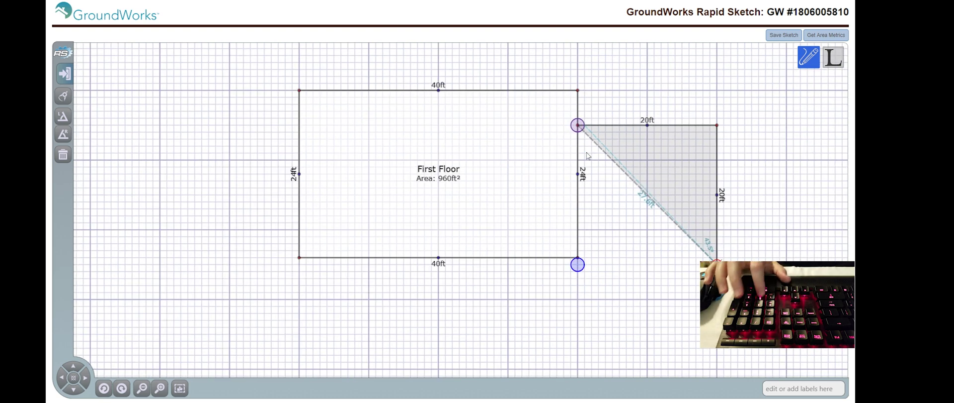
pyautogui.write('20')
pyautogui.press('Left')
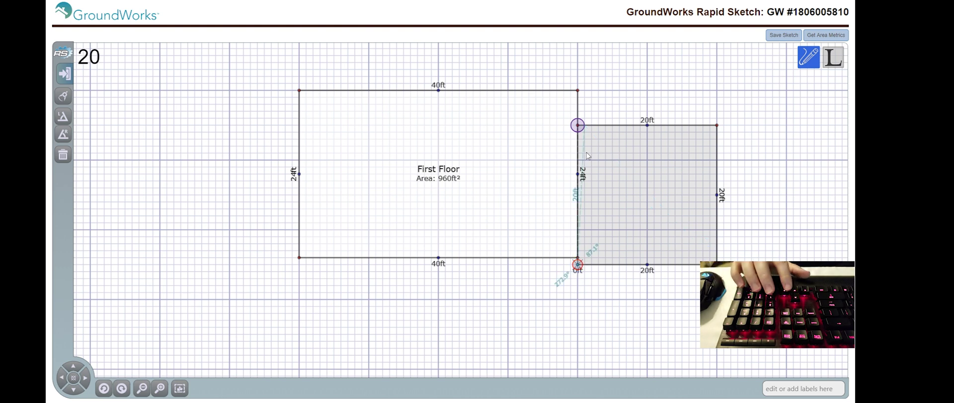
pyautogui.press('Up')
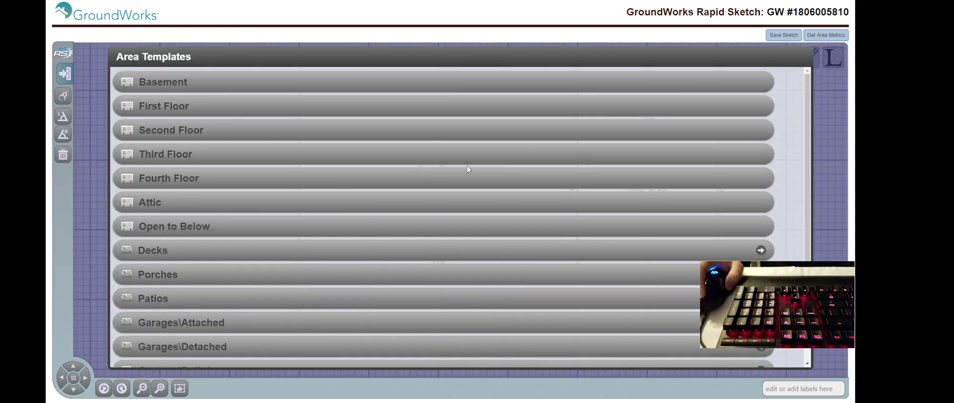
# Step: Name the new area 2 Car Attached (400 ft²) and nudge the garage upward
pyautogui.click(257, 321)
pyautogui.click(285, 114)
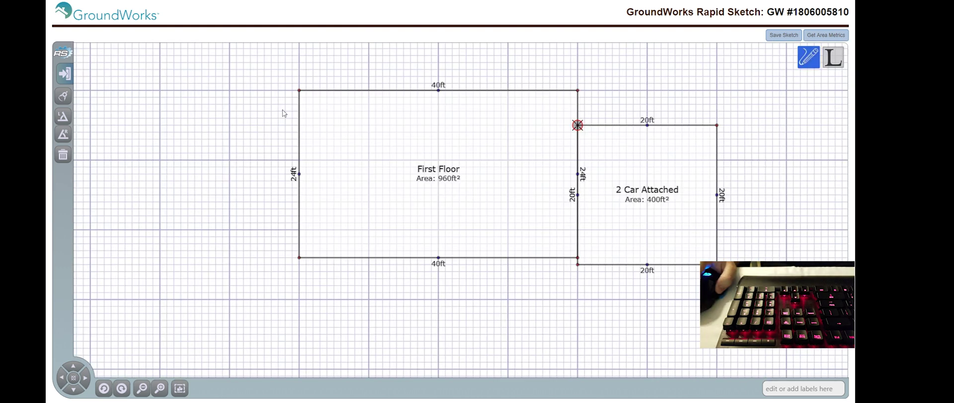
pyautogui.click(610, 143)
pyautogui.press('Up')
pyautogui.press('Up')
pyautogui.press('Up')
pyautogui.press('Up')
# Step: Nudge the garage back into place and select the First Floor area
pyautogui.press('Up')
pyautogui.press('Down')
pyautogui.press('Up')
pyautogui.hscroll(5, 664, 149)
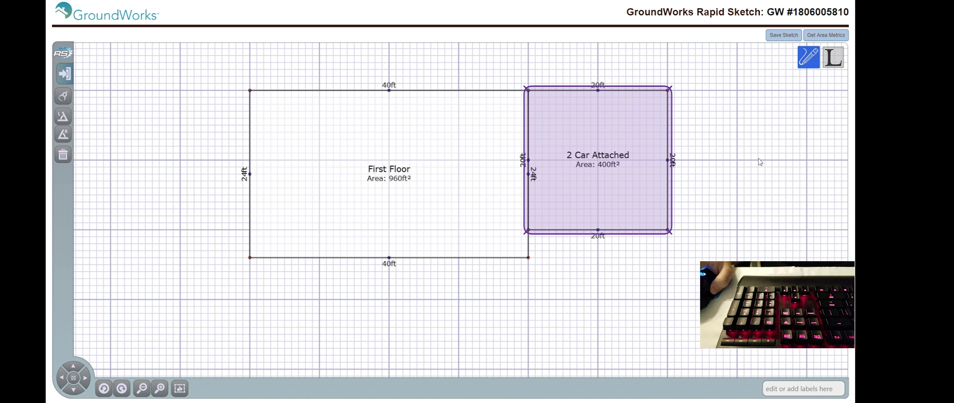
pyautogui.scroll(-2, 667, 171)
pyautogui.hscroll(1, 654, 170)
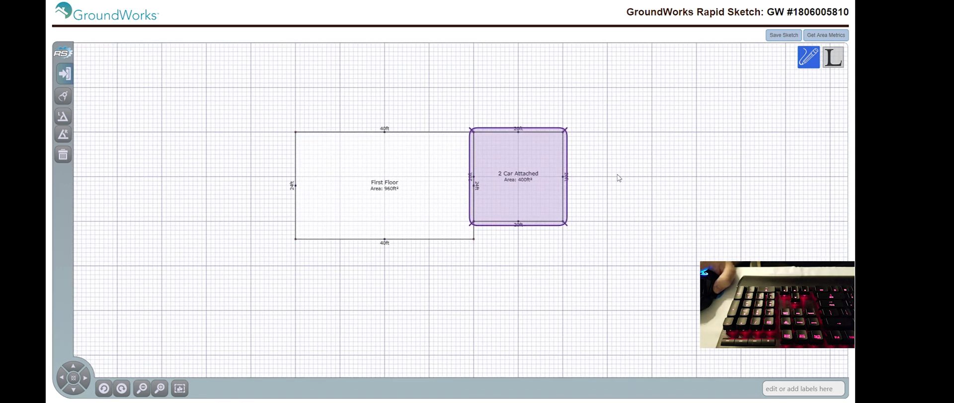
pyautogui.hscroll(2, 596, 171)
pyautogui.click(426, 173)
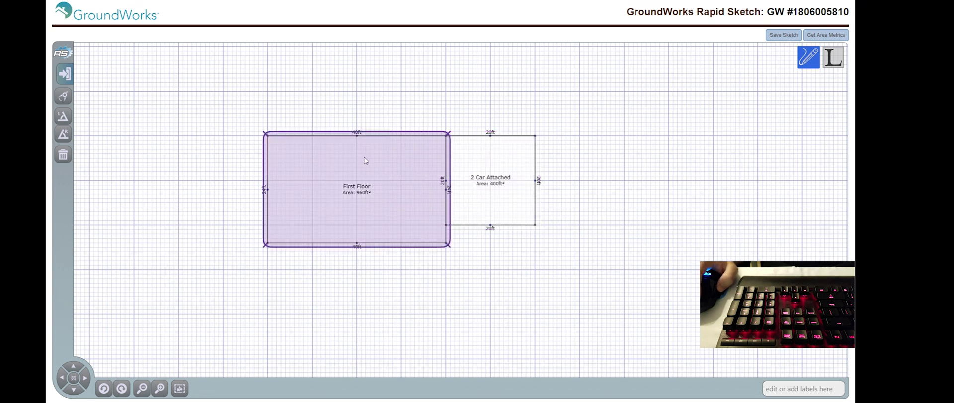
pyautogui.click(611, 153)
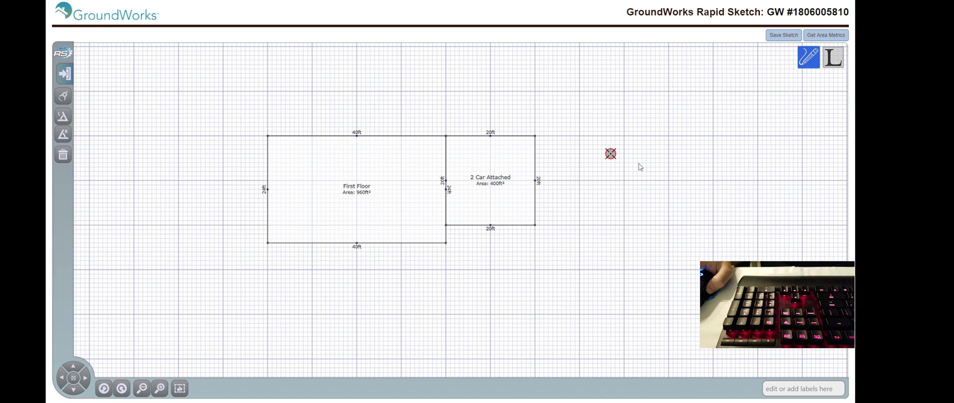
# Step: Paste a copy of the 960 ft² First Floor and move it beside the garage
pyautogui.hotkey('ctrl', 'v')
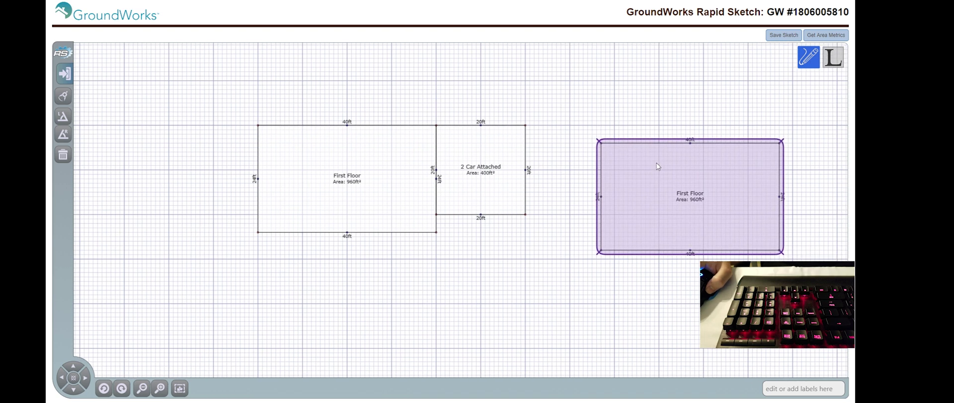
pyautogui.moveTo(653, 161); pyautogui.dragTo(578, 170)
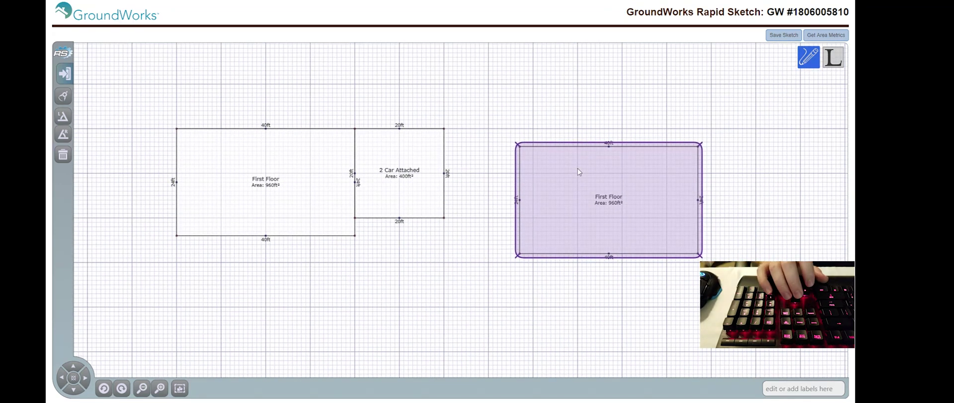
pyautogui.press('Left')
pyautogui.press('Left')
pyautogui.press('Left')
pyautogui.press('Left')
pyautogui.press('Left')
pyautogui.press('Left')
pyautogui.press('Left')
pyautogui.press('Up')
pyautogui.press('Up')
pyautogui.press('Up')
pyautogui.press('Up')
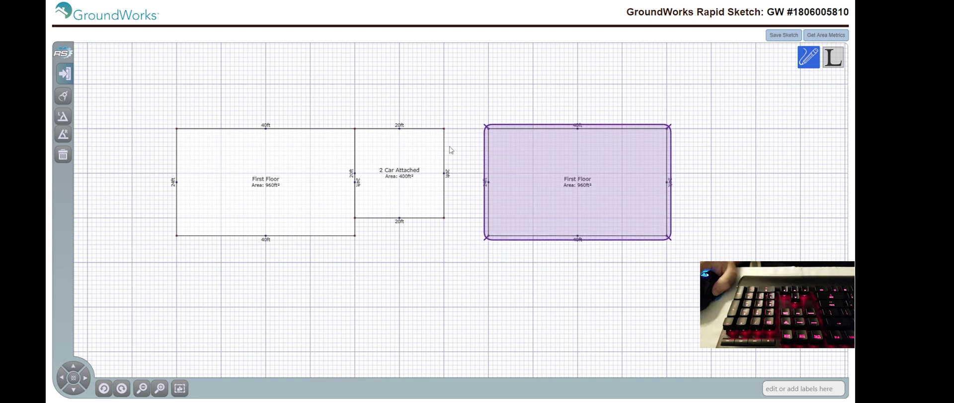
pyautogui.click(465, 153)
pyautogui.click(519, 161)
pyautogui.click(332, 166)
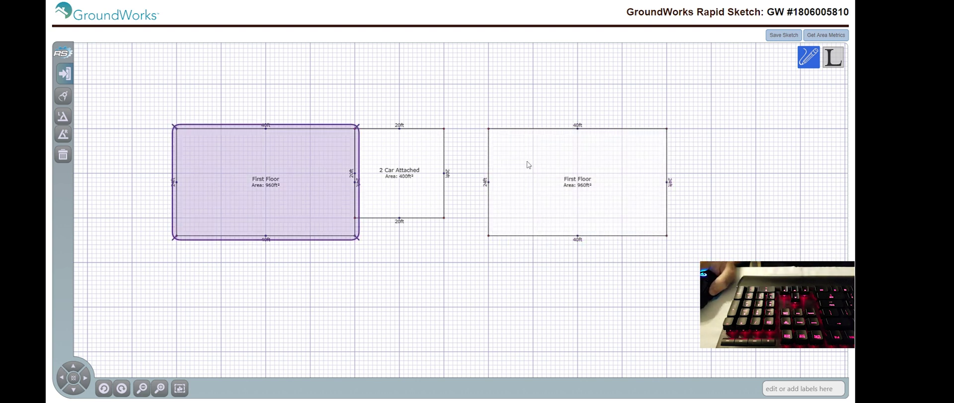
pyautogui.moveTo(532, 165)
pyautogui.mouseDown()
pyautogui.moveTo(507, 166)
pyautogui.moveTo(547, 187)
pyautogui.moveTo(540, 170)
pyautogui.moveTo(504, 172)
pyautogui.mouseUp()
# Step: Shift the copy's left wall outward to widen the rectangle to 42 ft
pyautogui.click(614, 184)
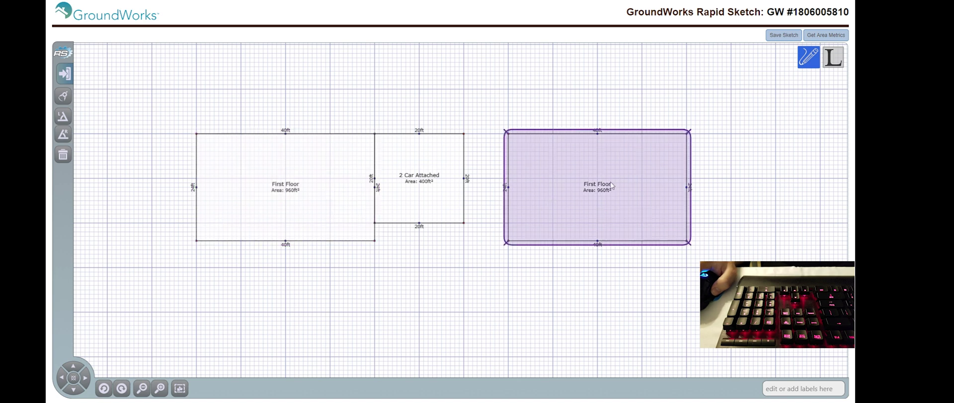
pyautogui.click(543, 243)
pyautogui.scroll(2, 528, 249)
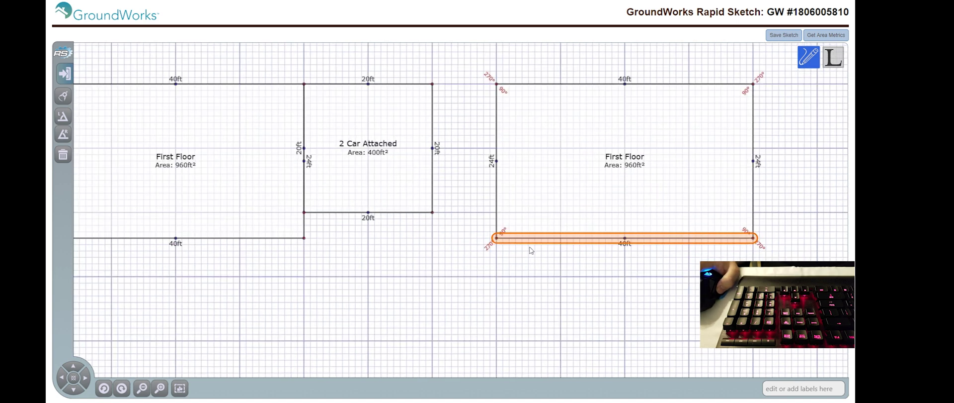
pyautogui.click(497, 206)
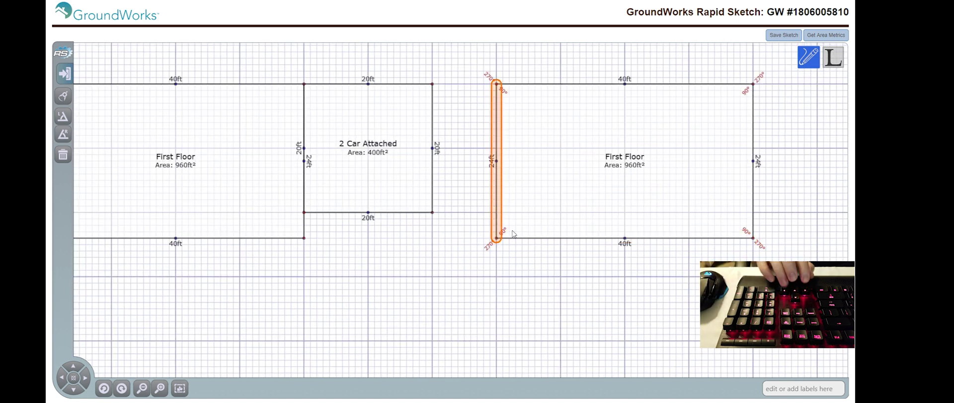
pyautogui.press('Left')
pyautogui.press('Left')
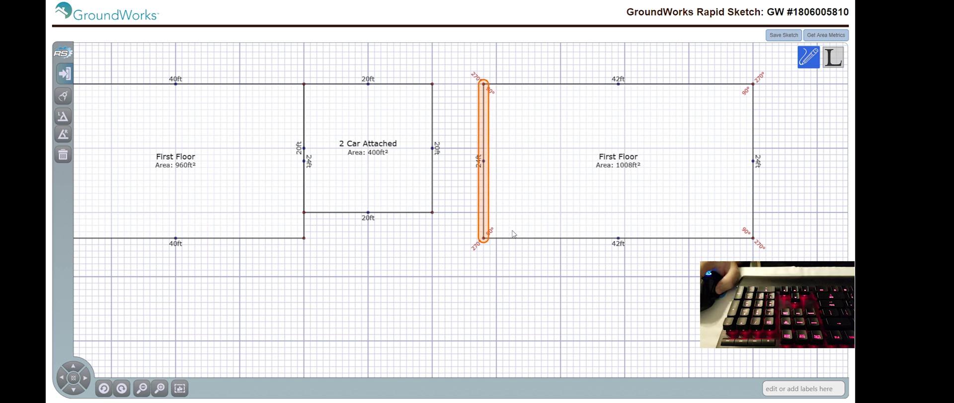
# Step: Delete the 42 ft bottom wall and redraw it between the bottom corners to close the outline
pyautogui.click(517, 239)
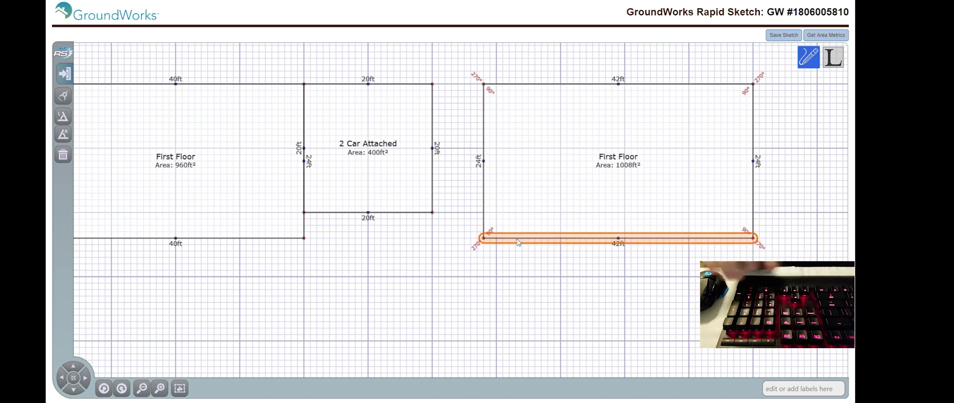
pyautogui.press('Delete')
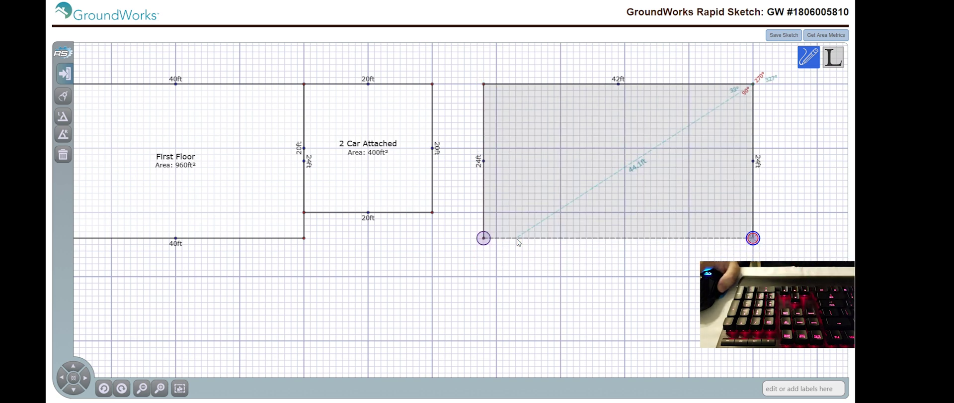
pyautogui.click(753, 237)
pyautogui.click(484, 237)
pyautogui.click(254, 135)
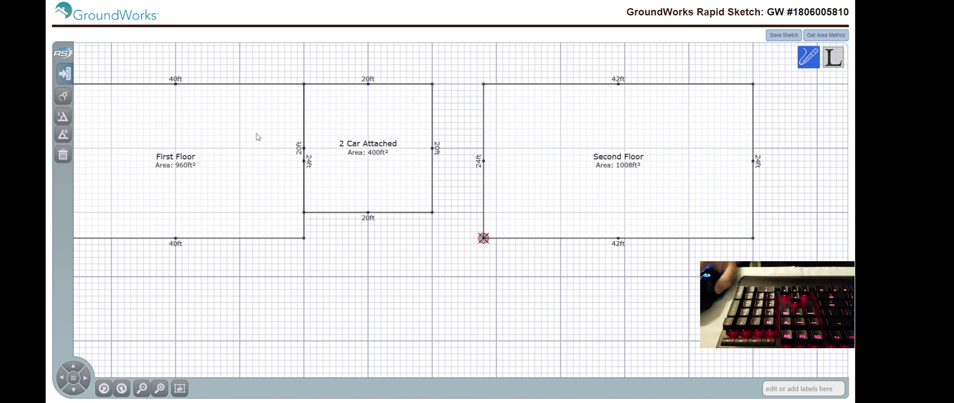
pyautogui.click(611, 159)
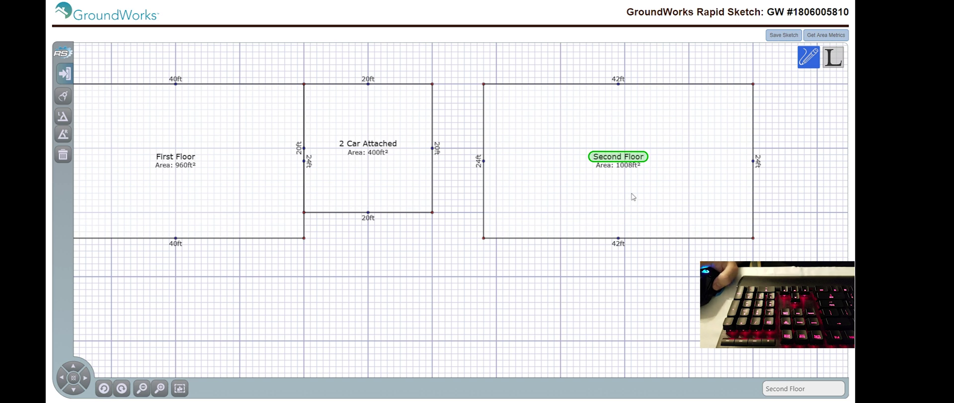
pyautogui.doubleClick(787, 388)
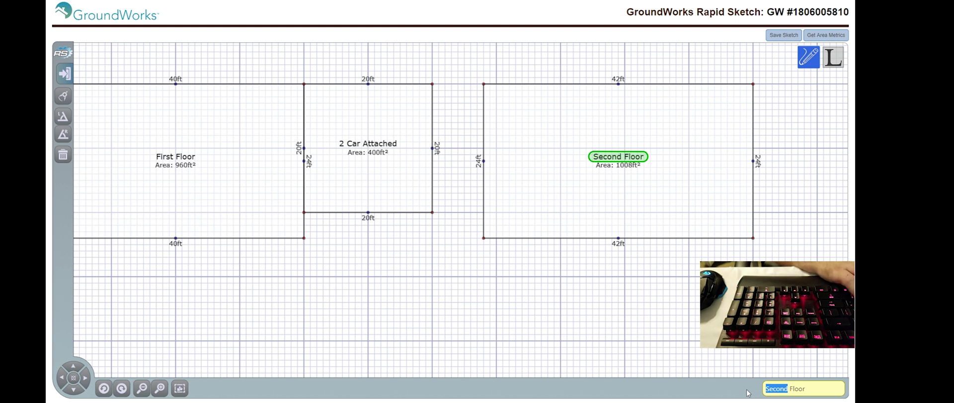
pyautogui.write('Third')
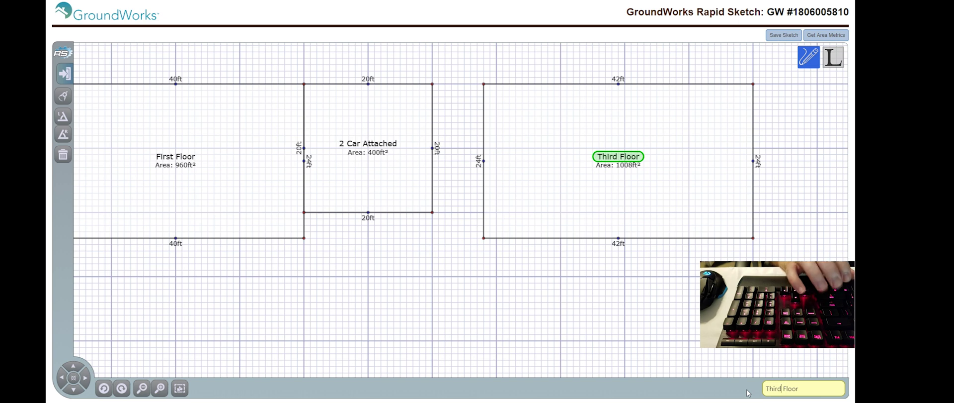
pyautogui.press('Return')
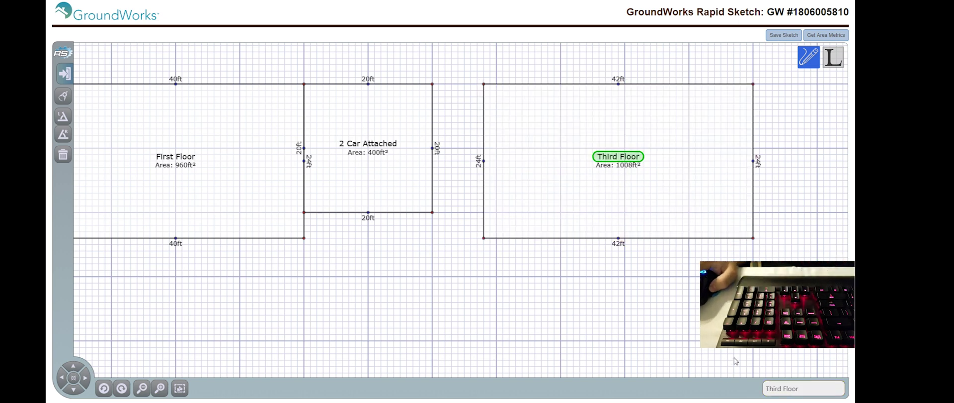
pyautogui.doubleClick(780, 389)
pyautogui.write('Secon')
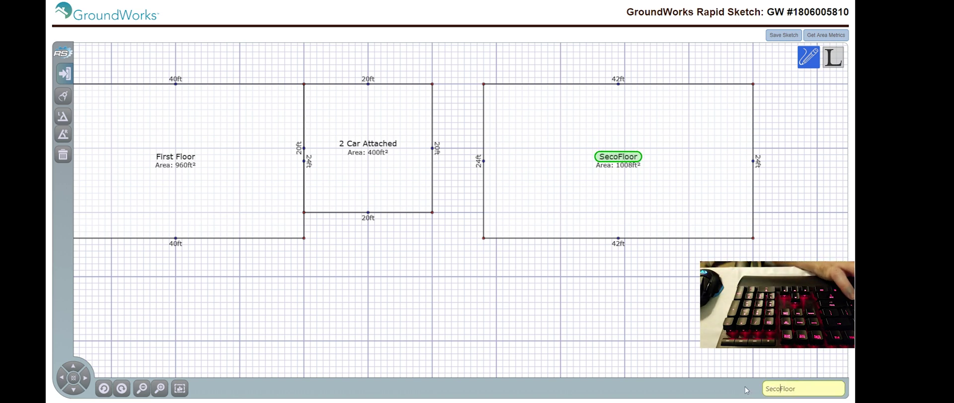
pyautogui.write('d')
pyautogui.press('Return')
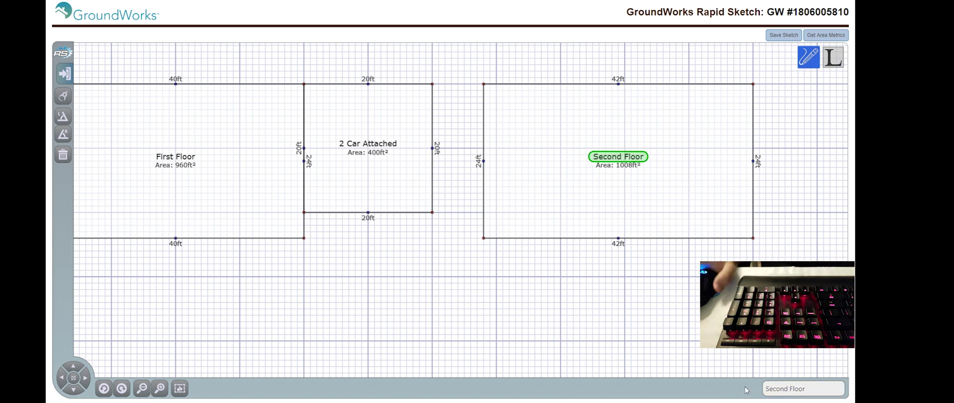
# Step: Delete the First Floor's 24 ft left wall and redraw 10 ft up from the bottom-left corner
pyautogui.moveTo(427, 241)
pyautogui.mouseDown()
pyautogui.moveTo(523, 274)
pyautogui.moveTo(524, 238)
pyautogui.mouseUp()
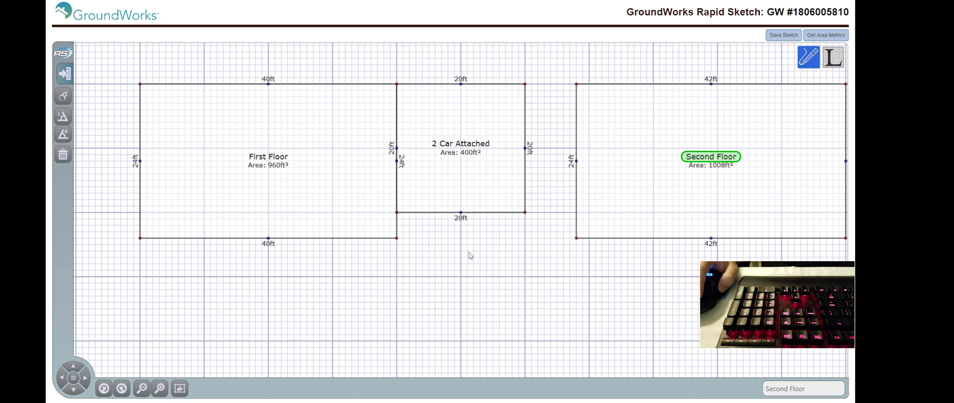
pyautogui.moveTo(426, 235); pyautogui.dragTo(666, 247)
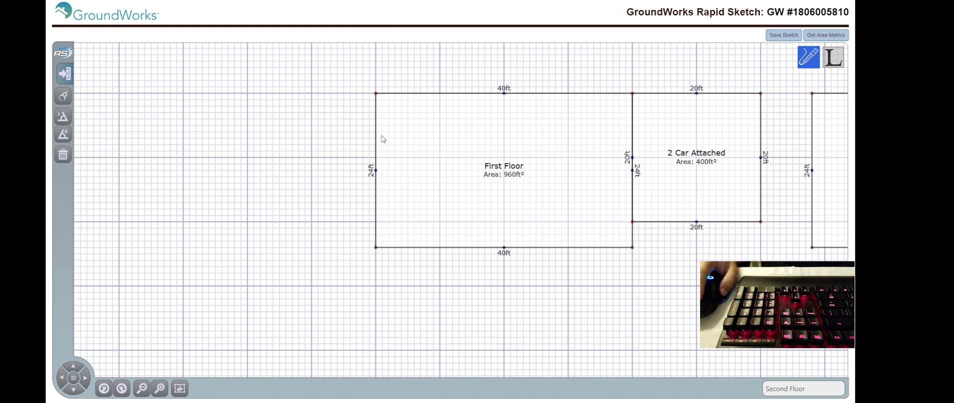
pyautogui.click(376, 205)
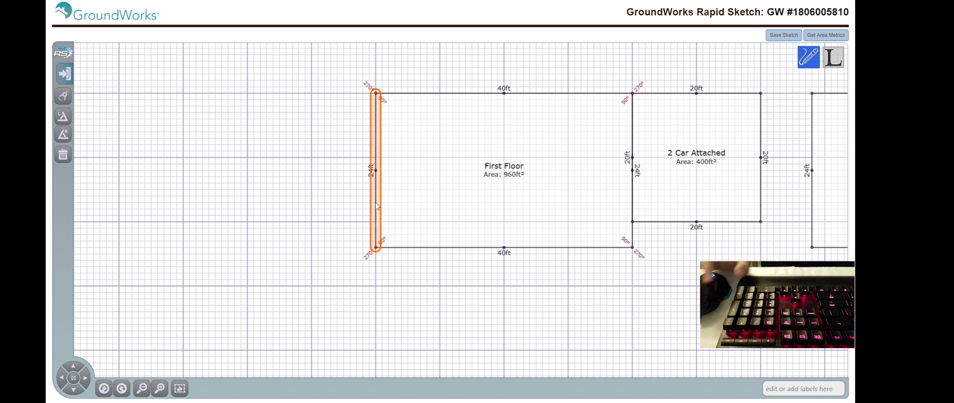
pyautogui.press('Delete')
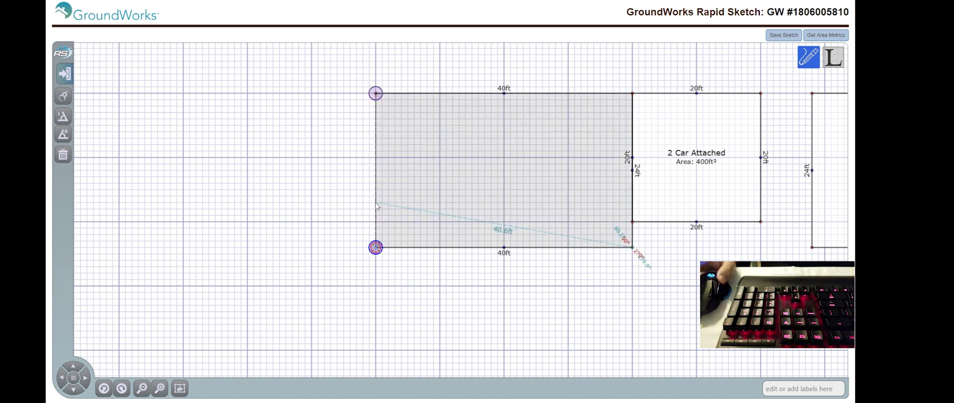
pyautogui.click(376, 247)
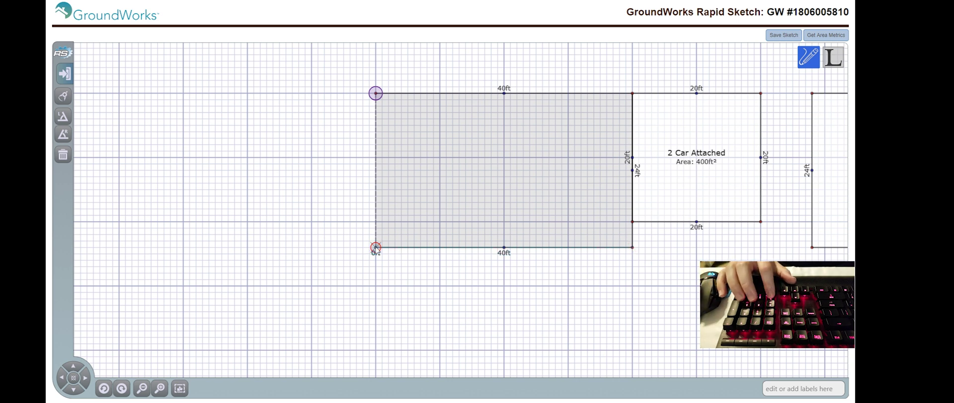
pyautogui.write('10')
pyautogui.press('Up')
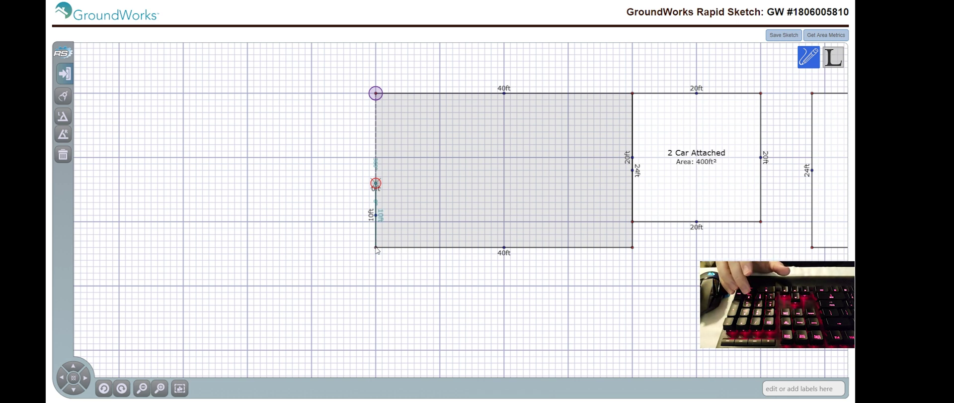
# Step: Draw the bay's 3 ft segments, the first angled outward at 45 degrees
pyautogui.write('3')
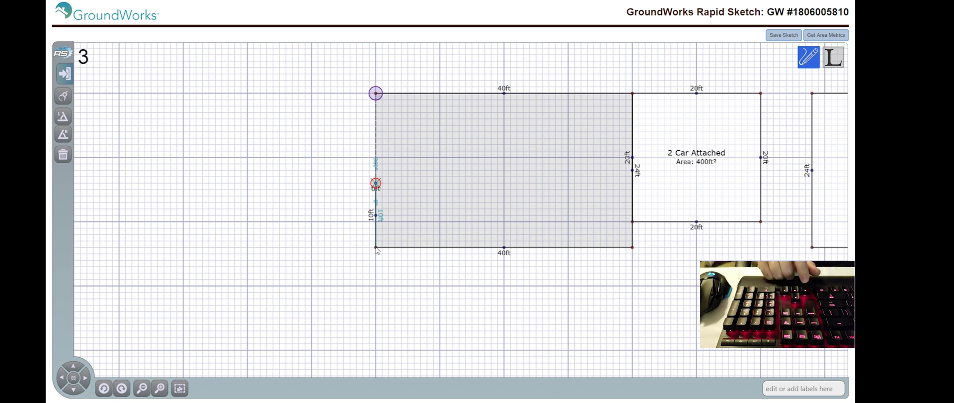
pyautogui.press('Left')
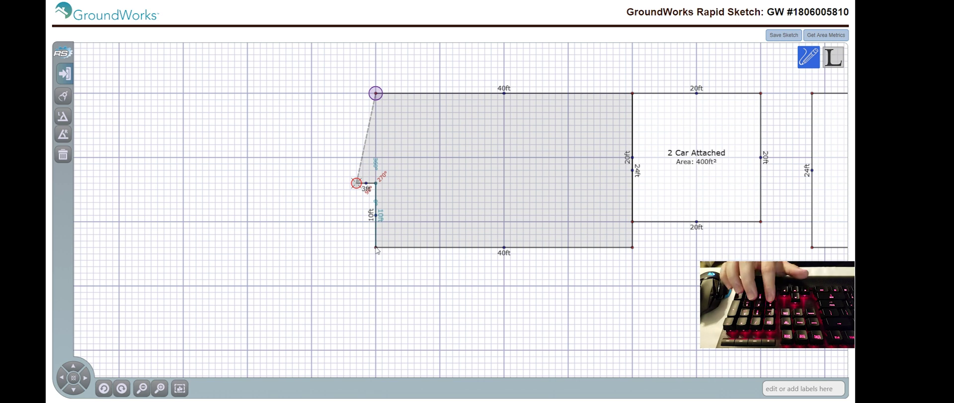
pyautogui.write('45')
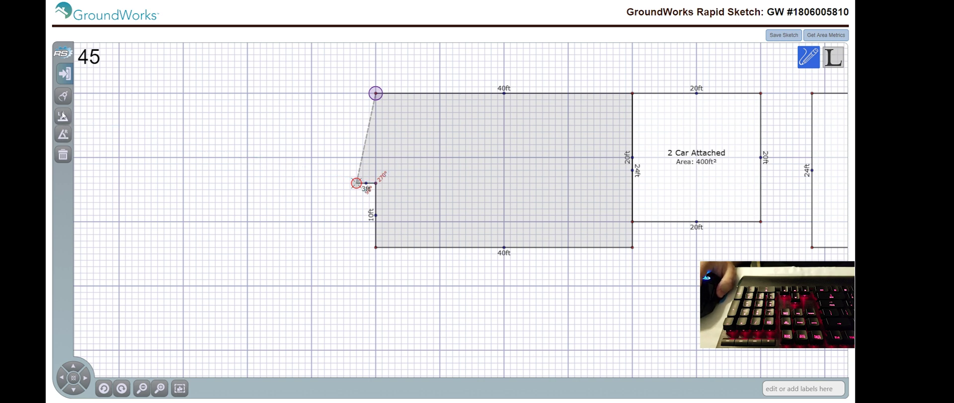
pyautogui.press('Return')
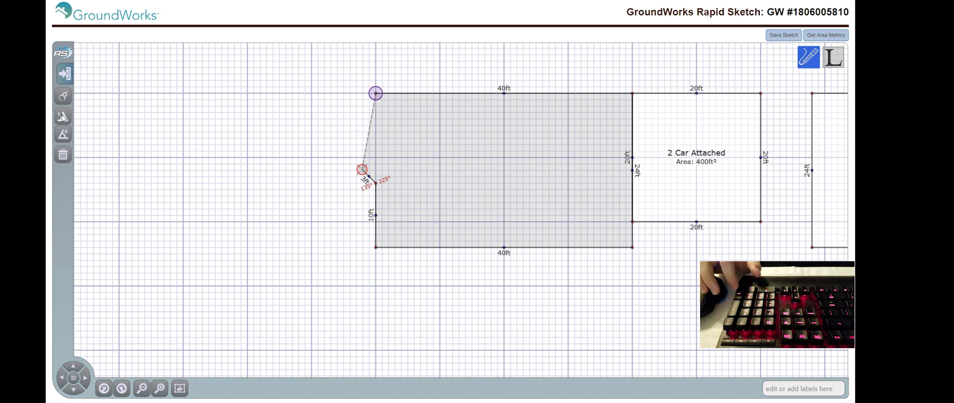
pyautogui.press('Left')
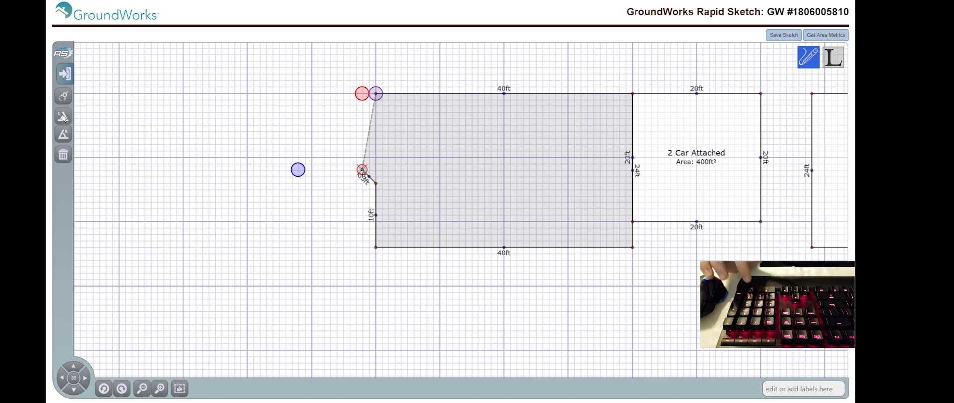
pyautogui.write('3')
pyautogui.press('Return')
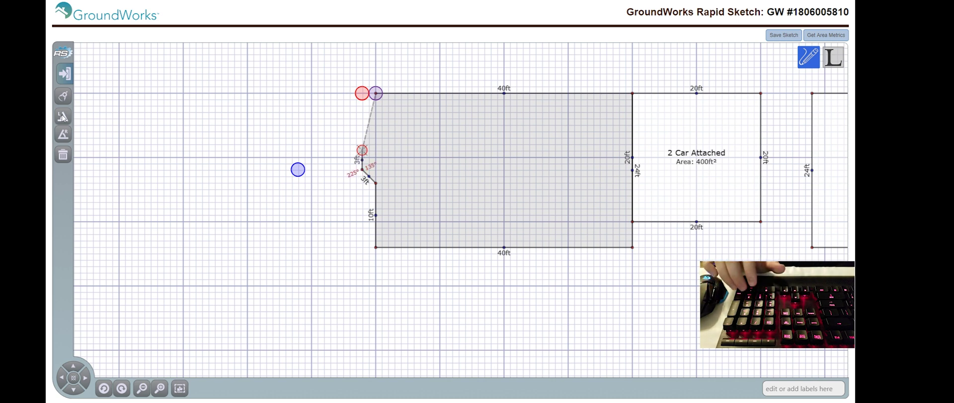
pyautogui.press('Right')
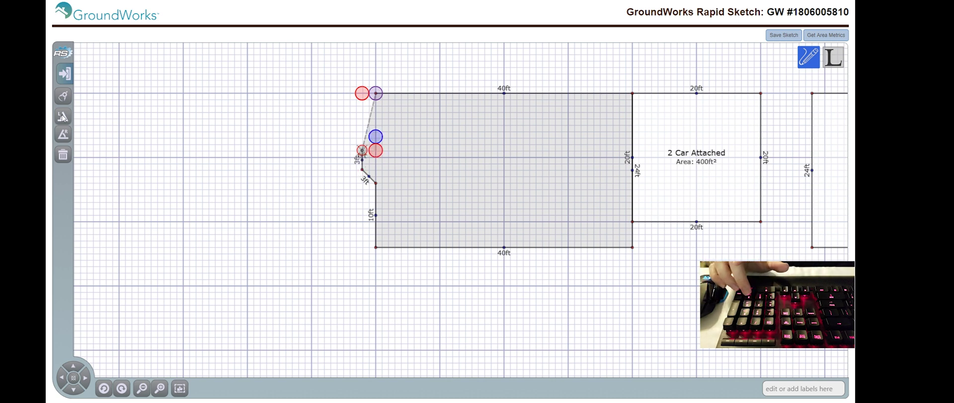
pyautogui.write('3')
pyautogui.press('Return')
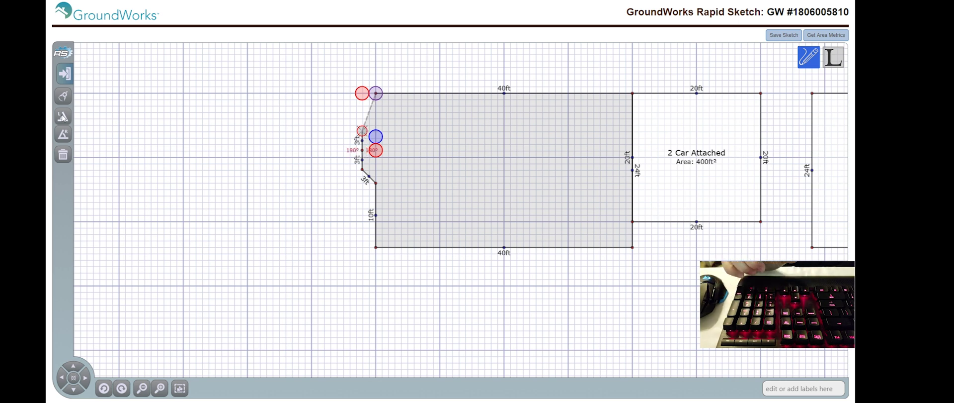
# Step: Angle the last bay segment back at 45°, add a 5.8 ft wall, close and name it First Floor
pyautogui.write('45')
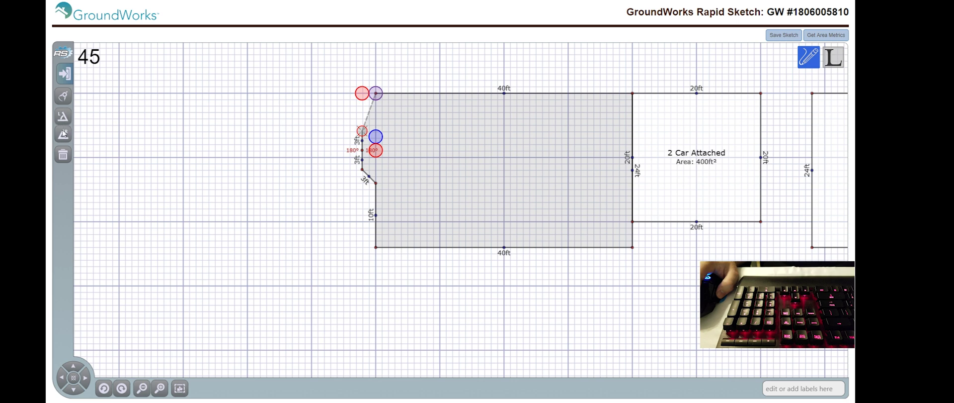
pyautogui.press('Return')
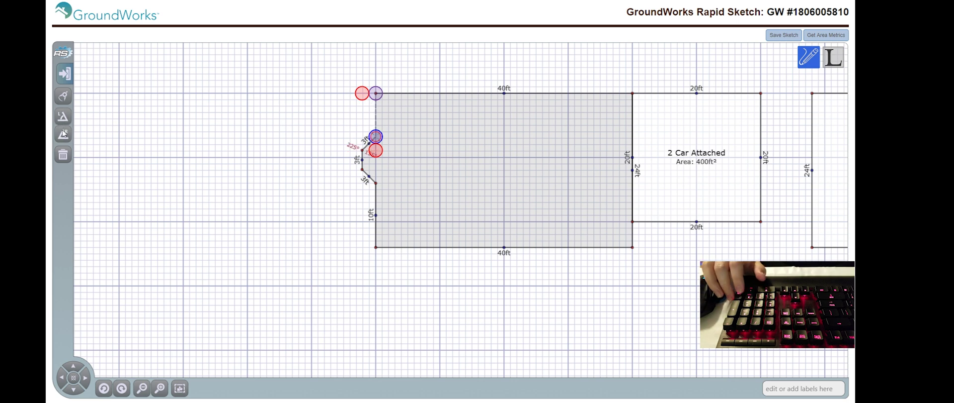
pyautogui.press('Right')
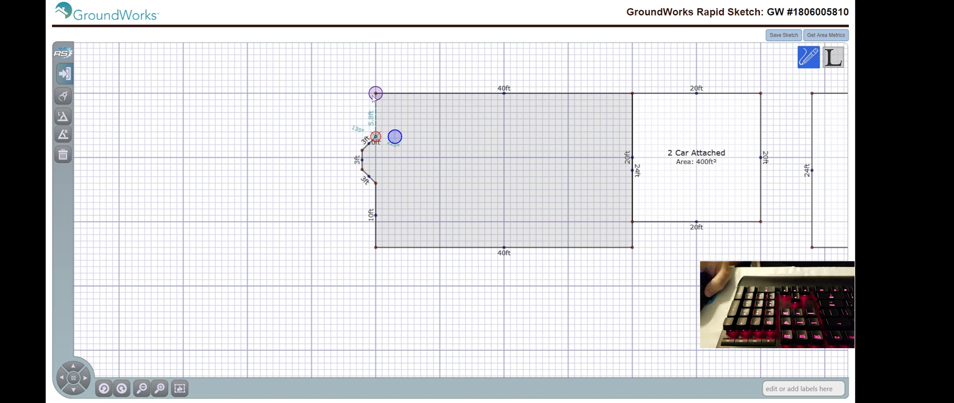
pyautogui.write('5.8')
pyautogui.press('Return')
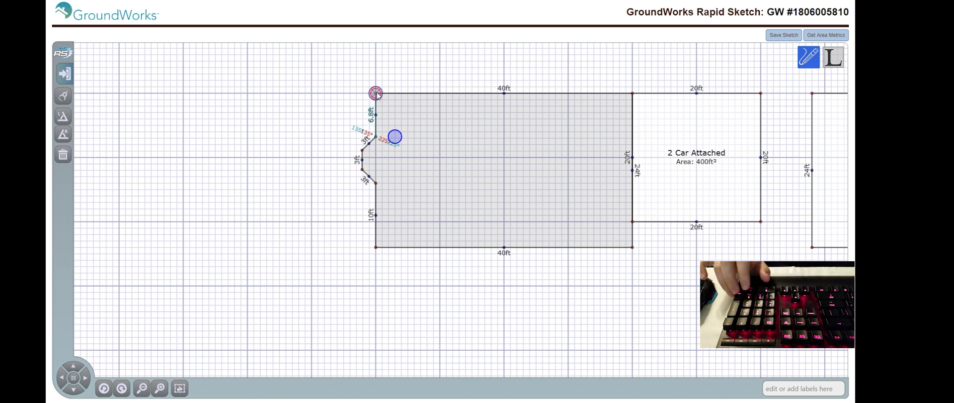
pyautogui.click(376, 93)
pyautogui.click(298, 107)
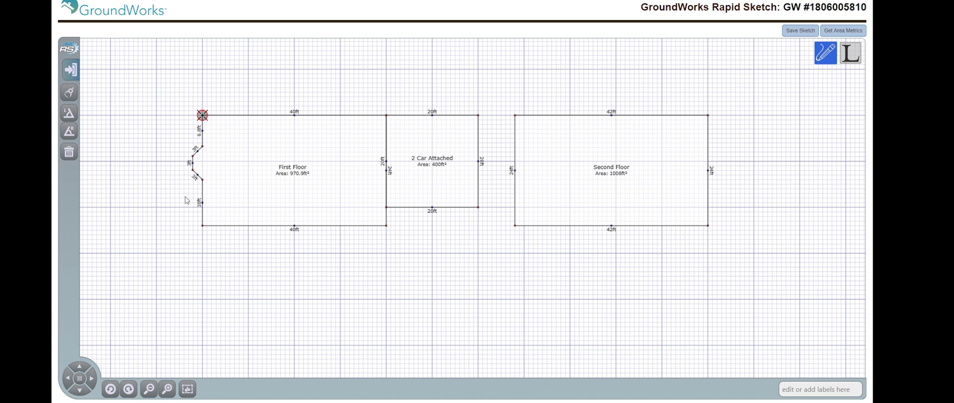
pyautogui.moveTo(187, 202)
pyautogui.mouseDown()
pyautogui.moveTo(213, 171)
pyautogui.moveTo(296, 169)
pyautogui.mouseUp()
pyautogui.scroll(3, 297, 169)
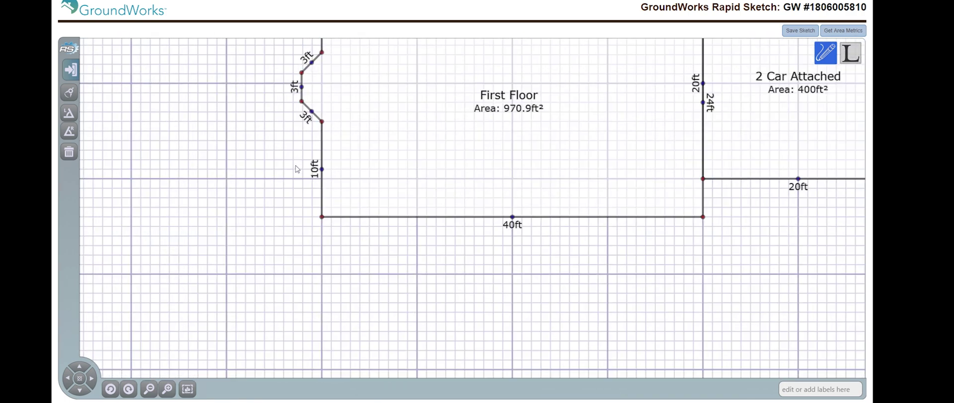
pyautogui.click(322, 169)
pyautogui.click(512, 217)
pyautogui.click(703, 102)
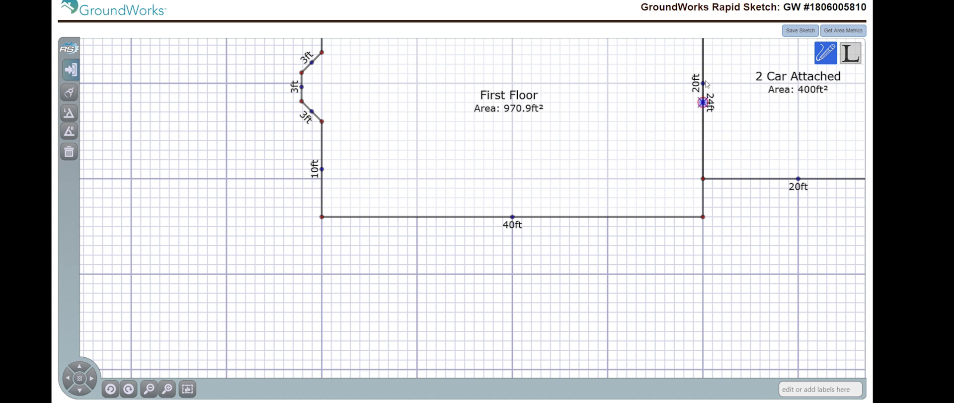
pyautogui.click(323, 169)
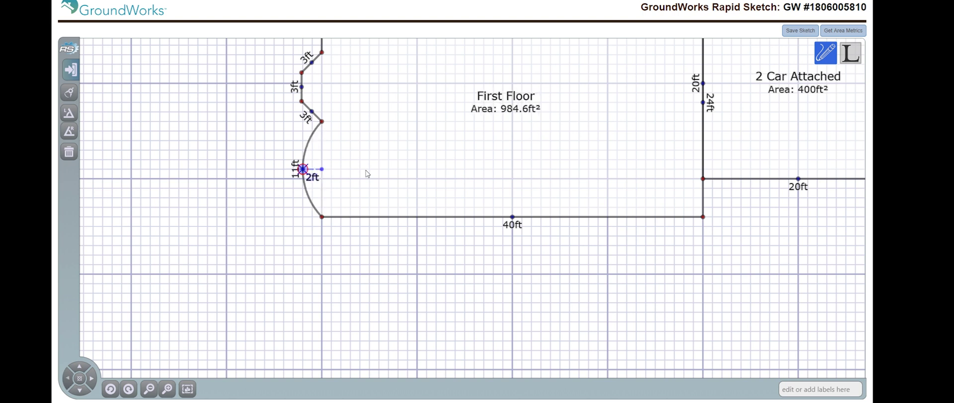
pyautogui.moveTo(366, 173)
pyautogui.mouseDown()
pyautogui.moveTo(350, 168)
pyautogui.moveTo(366, 172)
pyautogui.mouseUp()
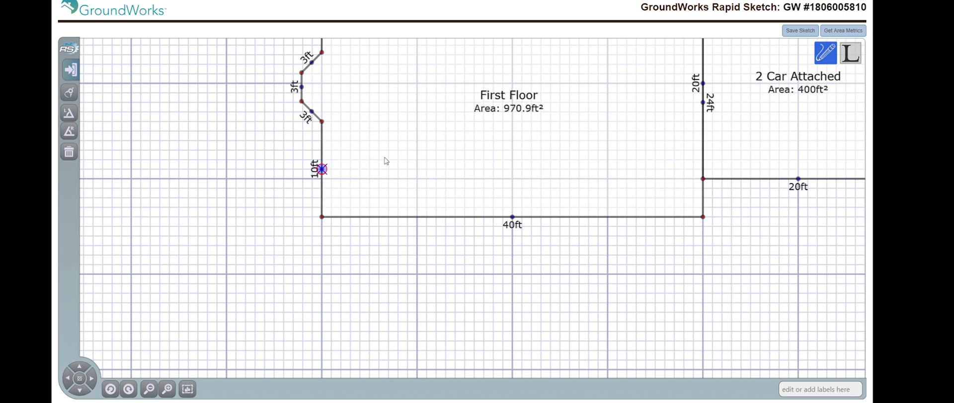
pyautogui.moveTo(428, 145); pyautogui.dragTo(381, 234)
pyautogui.scroll(-2, 374, 232)
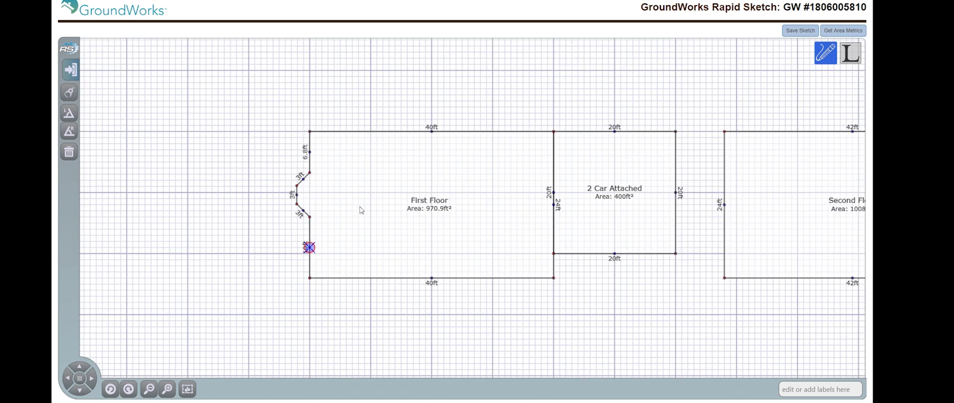
pyautogui.moveTo(351, 192)
pyautogui.mouseDown()
pyautogui.moveTo(305, 144)
pyautogui.moveTo(275, 179)
pyautogui.mouseUp()
pyautogui.scroll(-1, 274, 176)
pyautogui.scroll(-1, 274, 176)
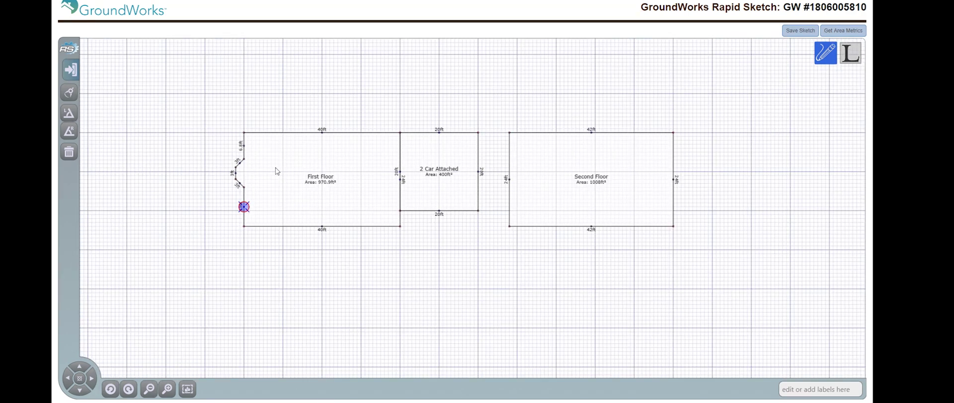
pyautogui.scroll(1, 277, 149)
pyautogui.scroll(-1, 276, 146)
pyautogui.moveTo(245, 151); pyautogui.dragTo(348, 166)
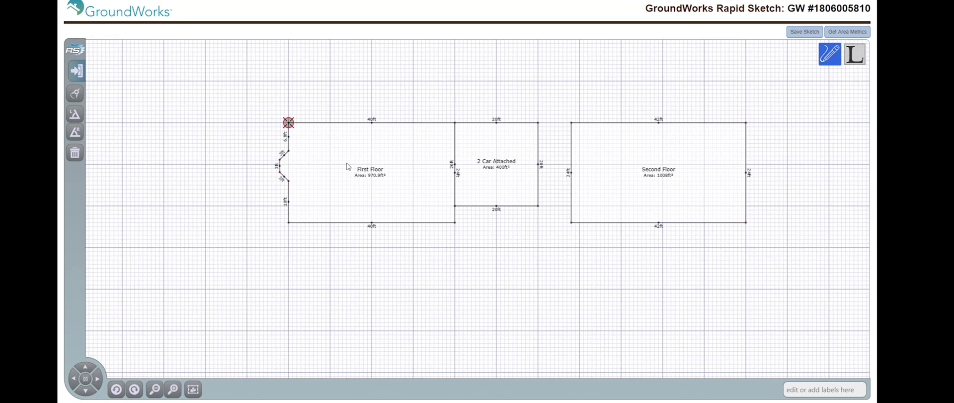
pyautogui.scroll(1, 314, 202)
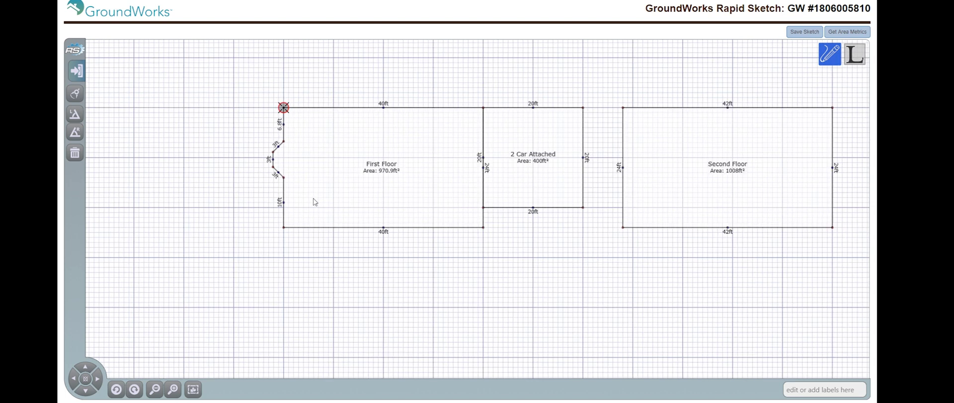
pyautogui.moveTo(314, 202)
pyautogui.mouseDown()
pyautogui.moveTo(290, 207)
pyautogui.moveTo(277, 196)
pyautogui.mouseUp()
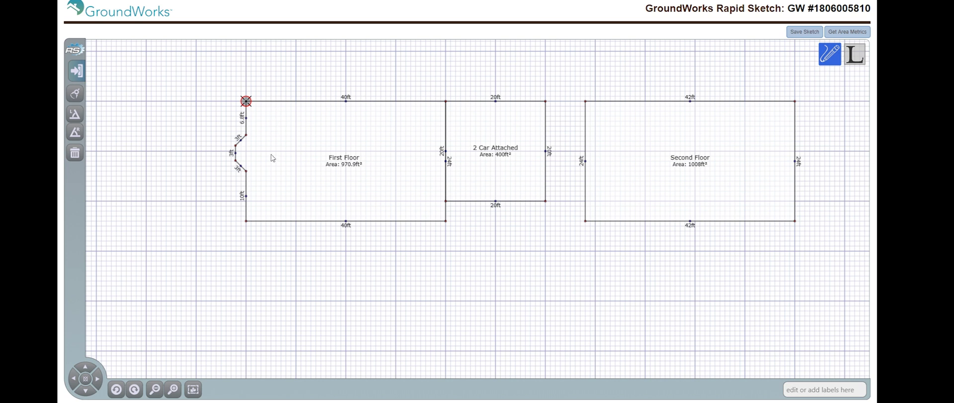
pyautogui.click(278, 120)
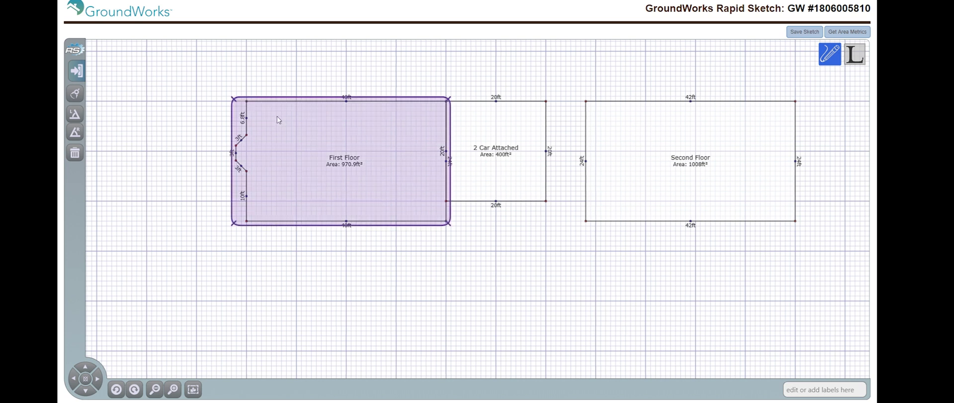
pyautogui.click(276, 121)
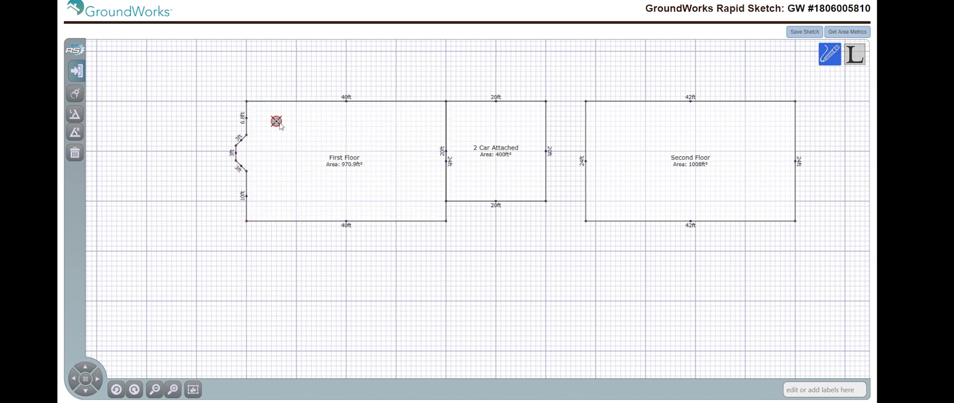
# Step: Place Kitchen and Living labels in the First Floor
pyautogui.click(856, 55)
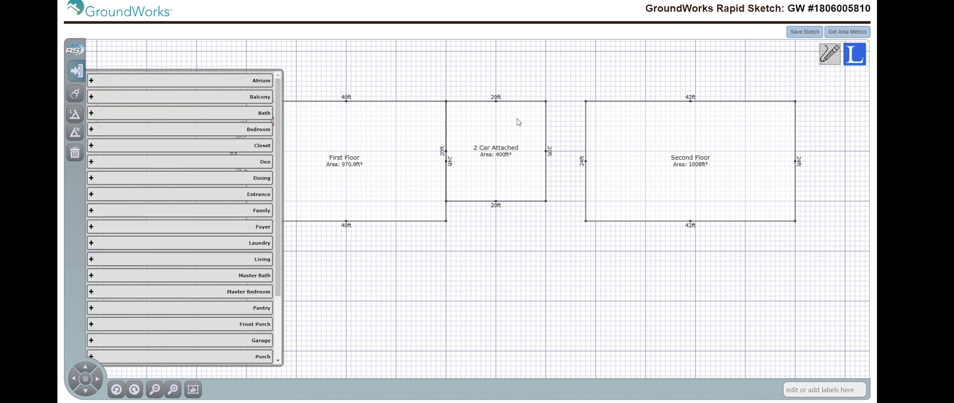
pyautogui.moveTo(396, 144); pyautogui.dragTo(467, 143)
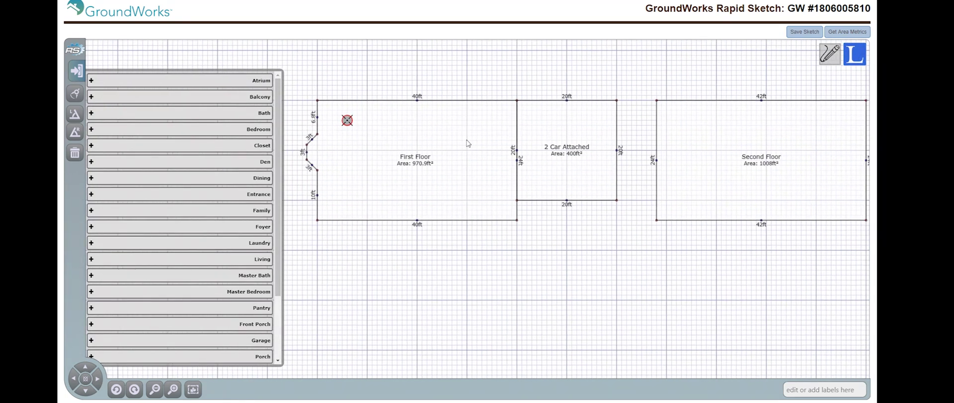
pyautogui.scroll(-3, 244, 157)
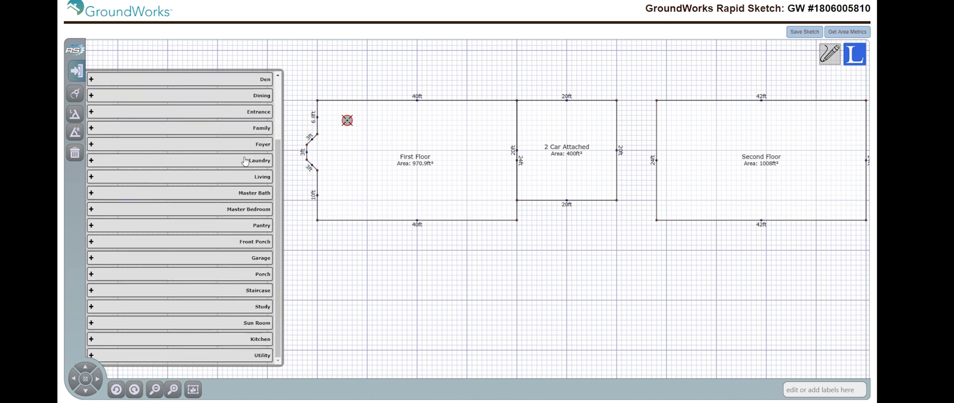
pyautogui.click(267, 343)
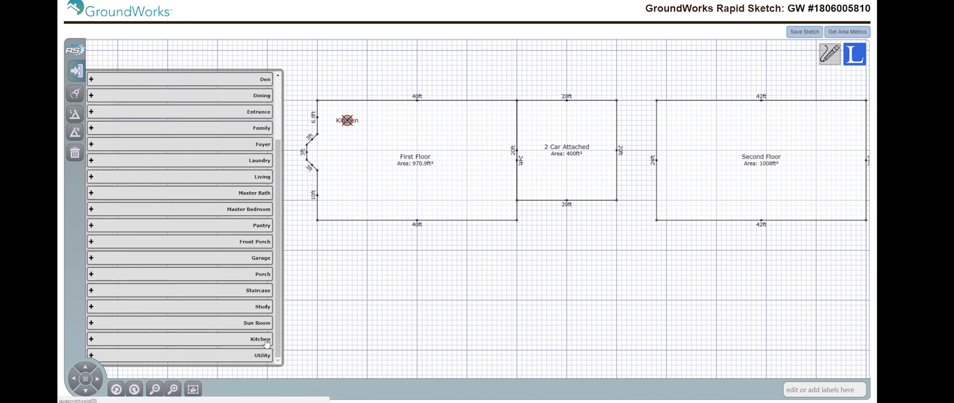
pyautogui.click(347, 206)
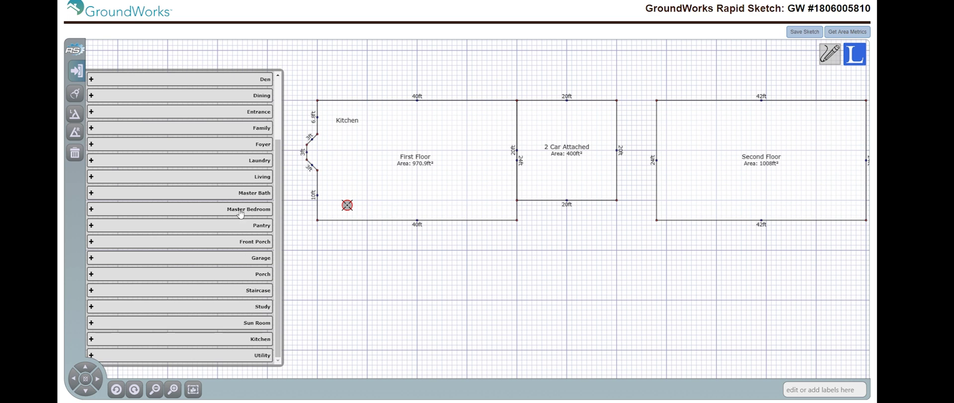
pyautogui.click(261, 178)
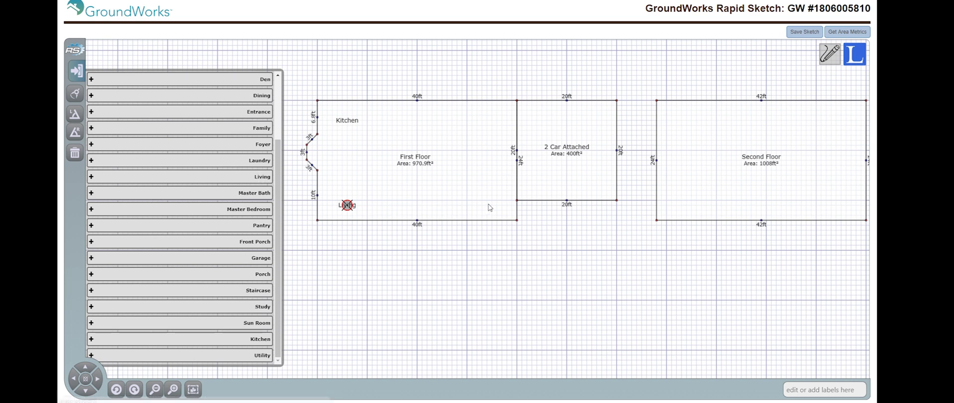
# Step: Add Foyer, Family and Dining labels inside the First Floor outline
pyautogui.click(437, 200)
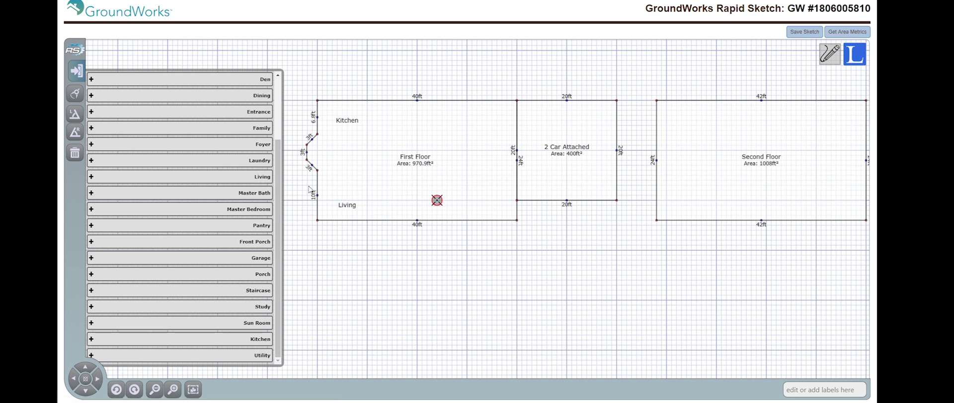
pyautogui.click(261, 144)
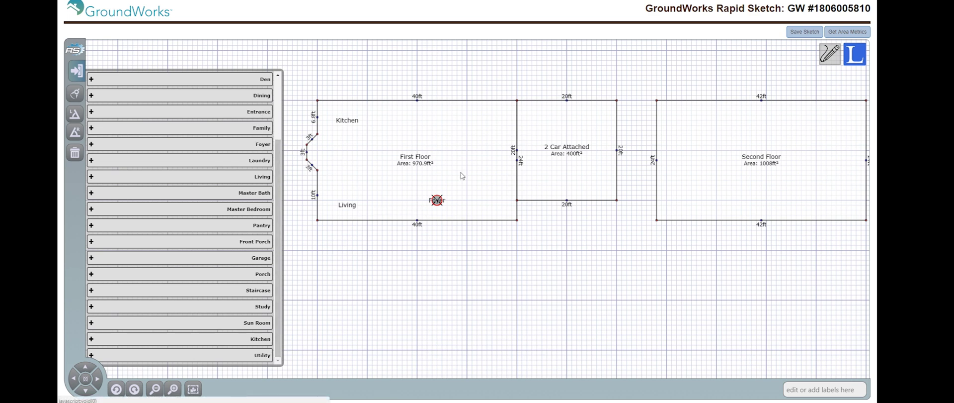
pyautogui.click(488, 116)
pyautogui.click(255, 129)
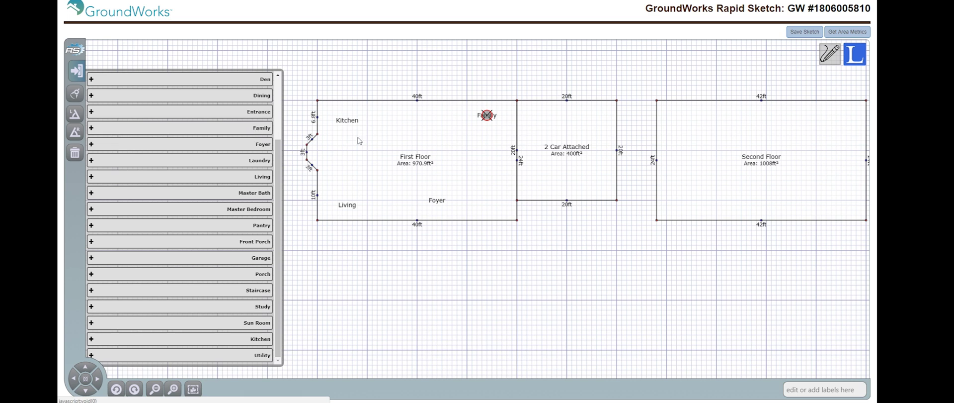
pyautogui.click(412, 111)
pyautogui.scroll(1, 255, 285)
pyautogui.scroll(1, 255, 285)
pyautogui.click(257, 177)
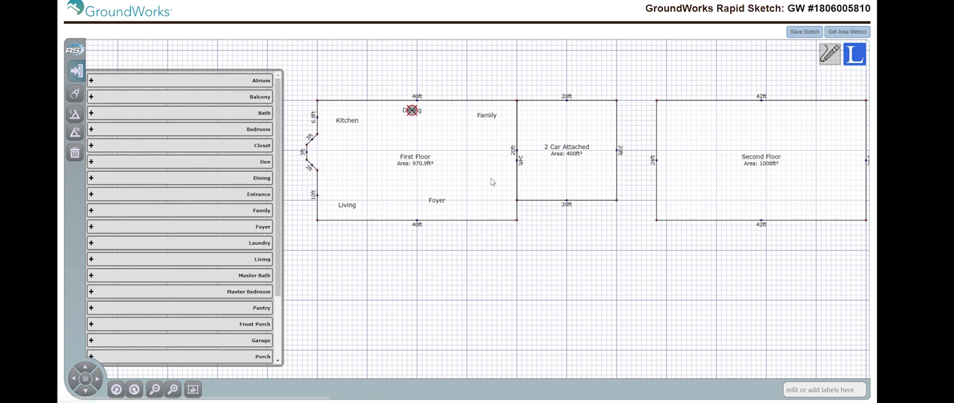
# Step: Label two Bedrooms and a Bath on the Second Floor's left side
pyautogui.moveTo(492, 181)
pyautogui.mouseDown()
pyautogui.moveTo(589, 174)
pyautogui.moveTo(560, 138)
pyautogui.moveTo(426, 155)
pyautogui.mouseUp()
pyautogui.click(621, 116)
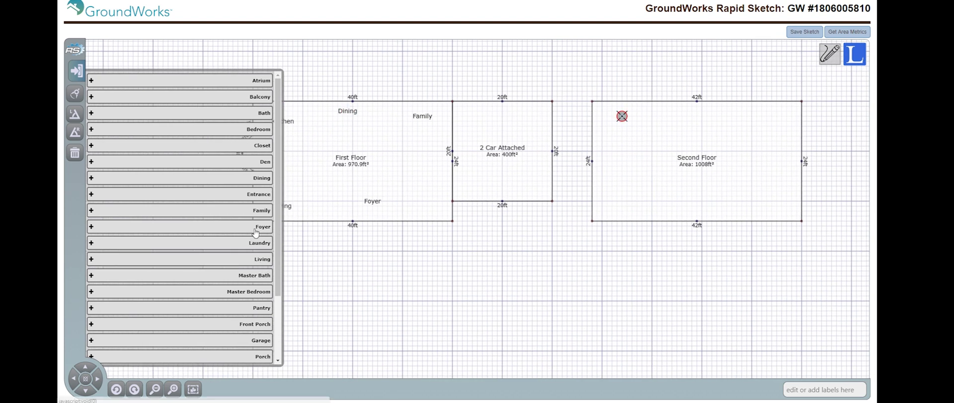
pyautogui.click(261, 132)
pyautogui.click(627, 201)
pyautogui.click(264, 129)
pyautogui.click(657, 161)
pyautogui.click(251, 114)
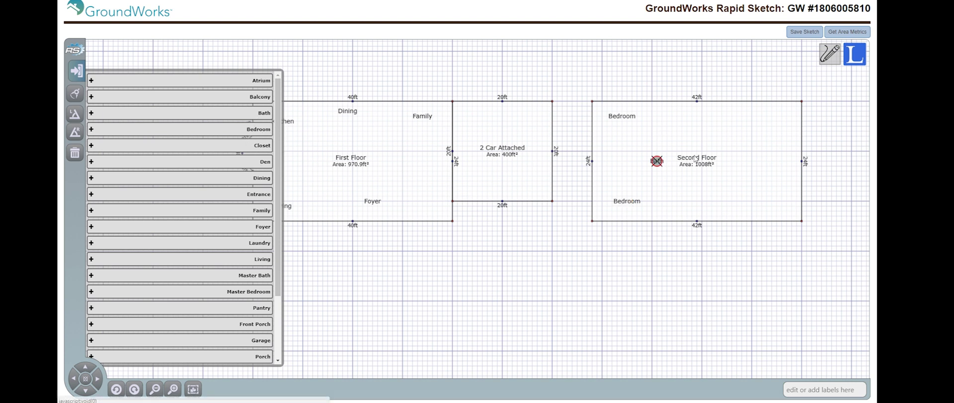
# Step: Add Master Bedroom and Master Bath labels at the Second Floor's top right
pyautogui.click(776, 122)
pyautogui.click(258, 291)
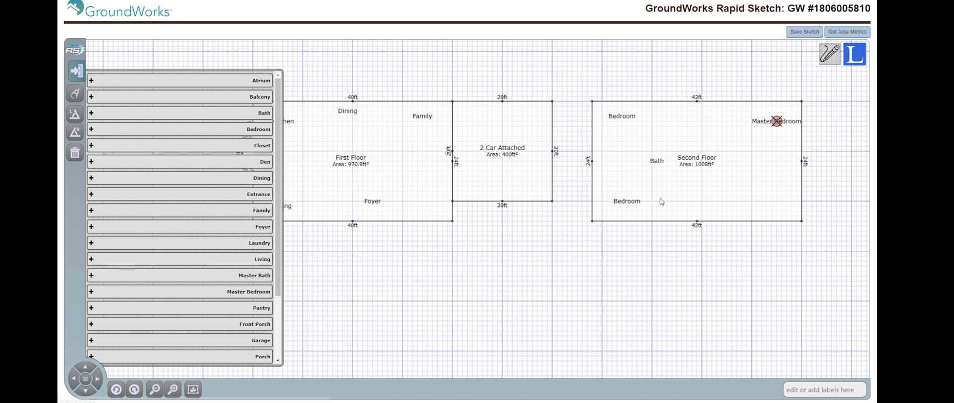
pyautogui.click(787, 145)
pyautogui.click(249, 276)
pyautogui.moveTo(760, 219); pyautogui.dragTo(752, 198)
pyautogui.moveTo(536, 210)
pyautogui.mouseDown()
pyautogui.moveTo(588, 206)
pyautogui.moveTo(566, 217)
pyautogui.mouseUp()
pyautogui.scroll(-1, 591, 216)
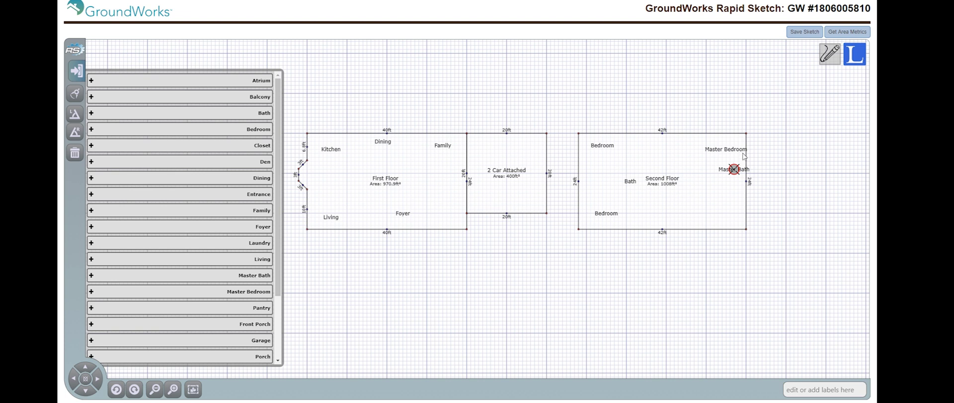
pyautogui.click(845, 32)
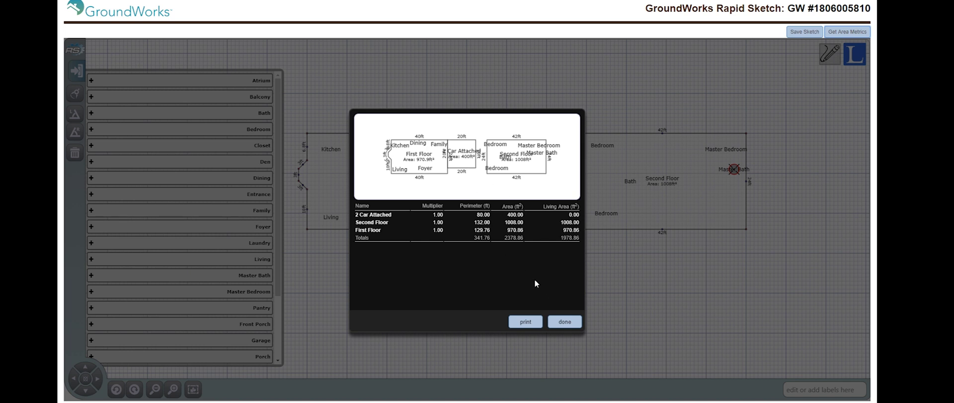
pyautogui.click(565, 322)
pyautogui.moveTo(698, 222); pyautogui.dragTo(707, 248)
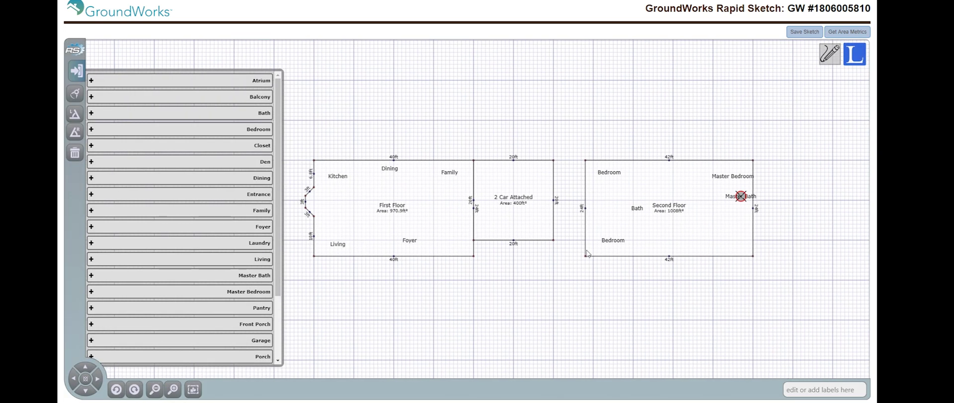